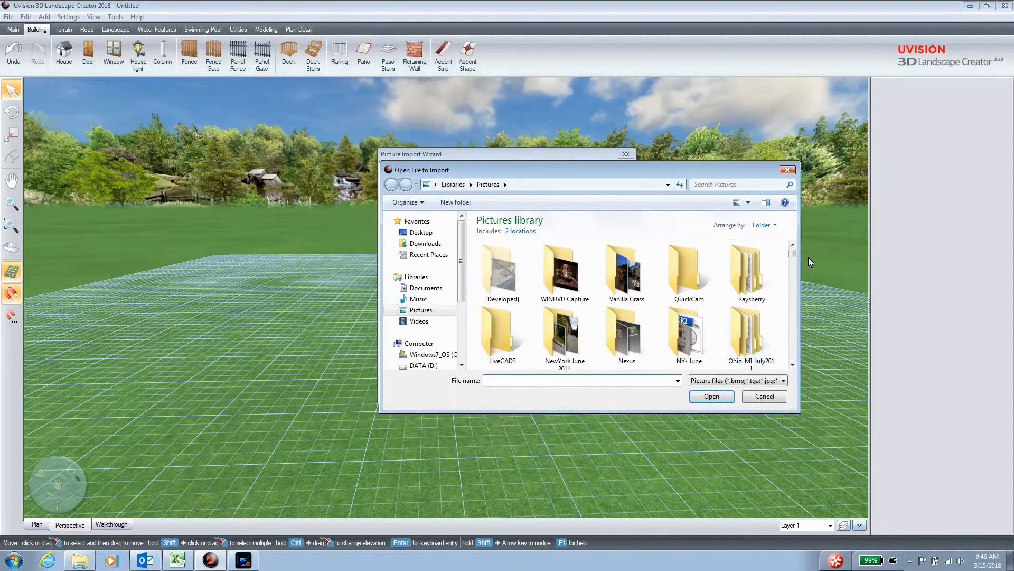
# Import the A_Blank house_01 picture under its default destination name and place it near the middle of the grid.
pyautogui.moveTo(789, 254); pyautogui.dragTo(793, 265)
pyautogui.click(626, 311)
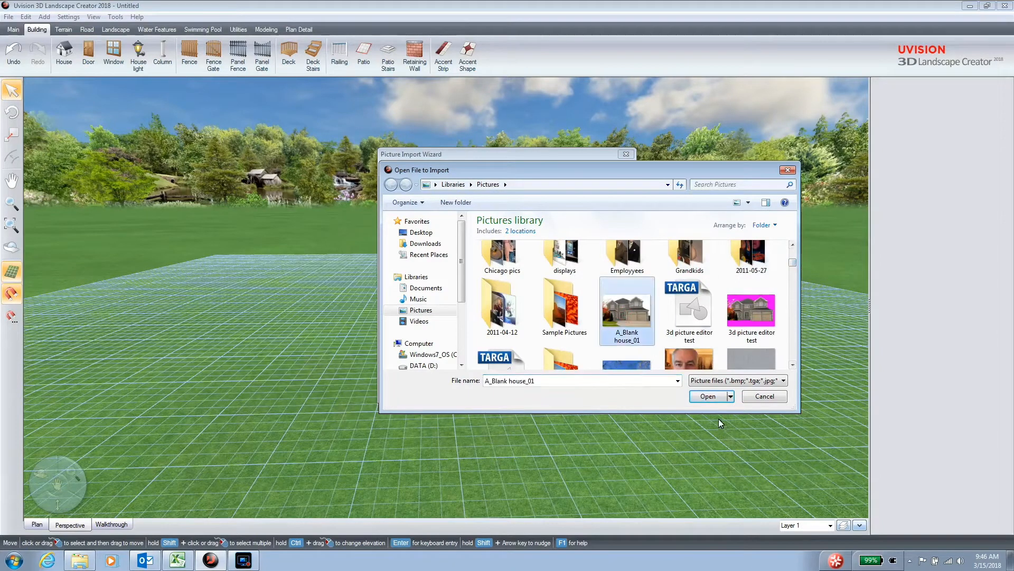
pyautogui.click(708, 398)
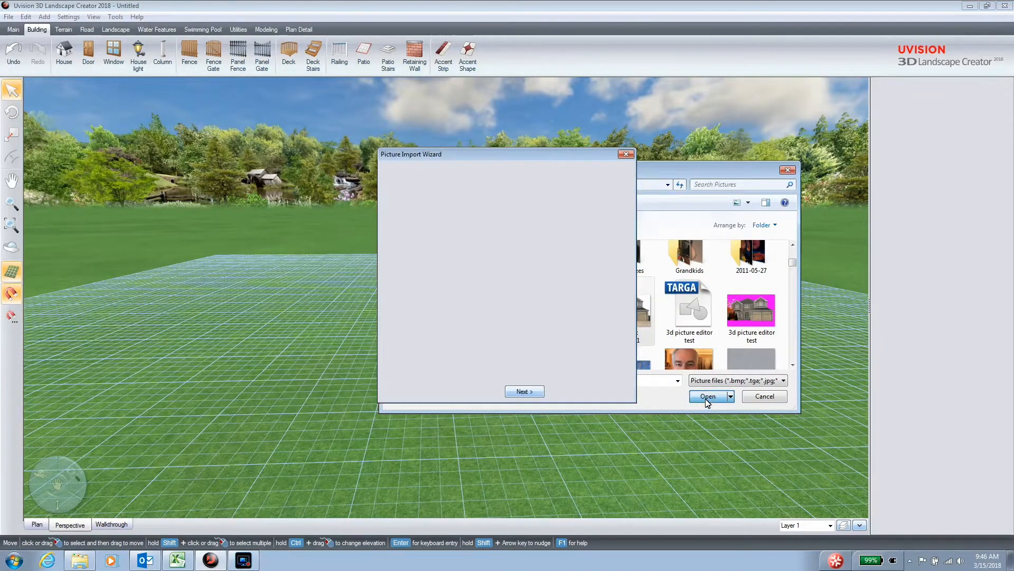
pyautogui.click(532, 393)
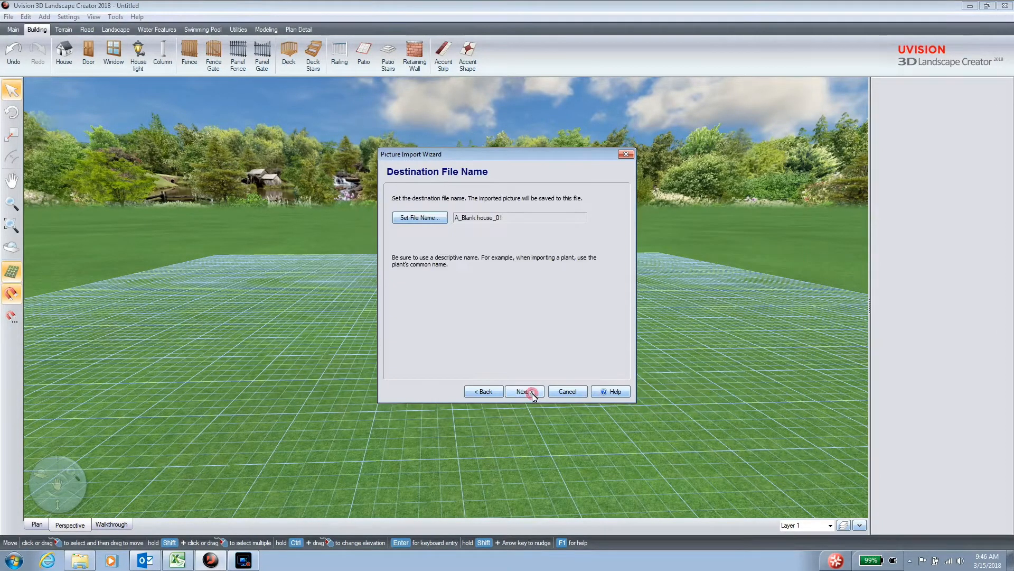
pyautogui.click(532, 394)
pyautogui.click(532, 393)
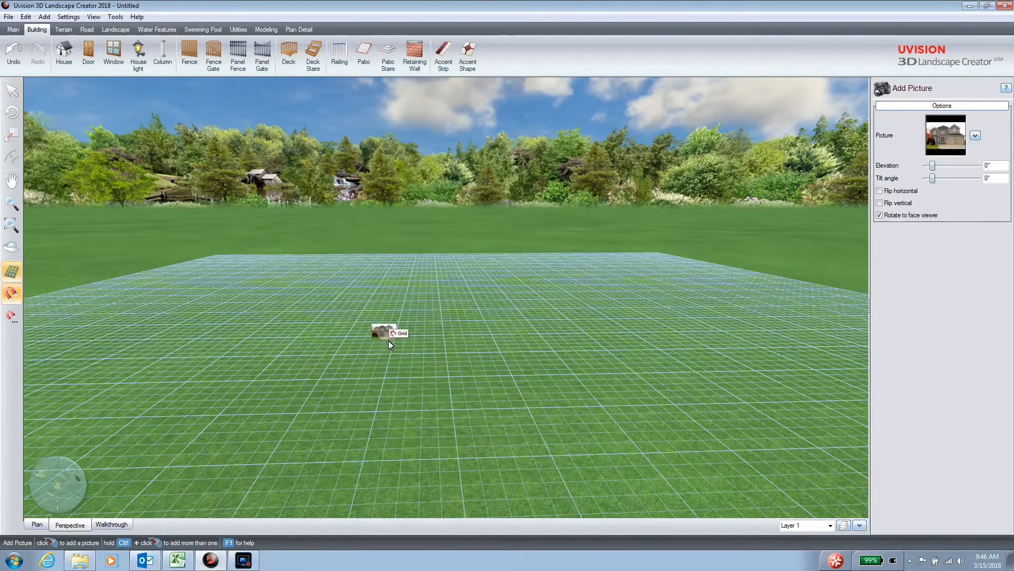
pyautogui.click(413, 349)
# Enlarge the placed house picture to about 49'-7" by 33'-3" and lower it to an elevation of about -5'-8".
pyautogui.moveTo(429, 337); pyautogui.dragTo(569, 264)
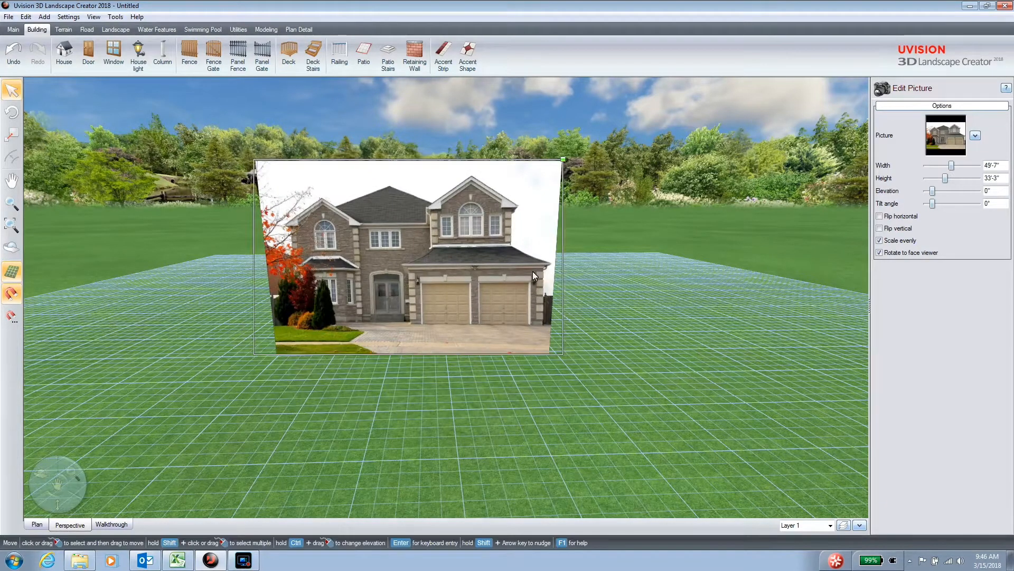
pyautogui.moveTo(473, 264)
pyautogui.mouseDown()
pyautogui.moveTo(477, 300)
pyautogui.moveTo(429, 303)
pyautogui.mouseUp()
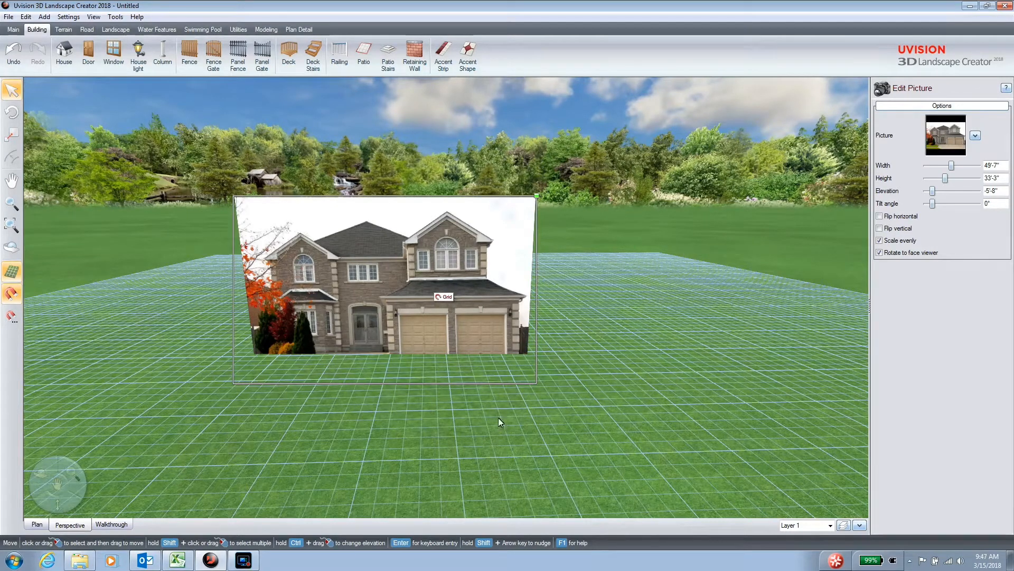
pyautogui.click(401, 479)
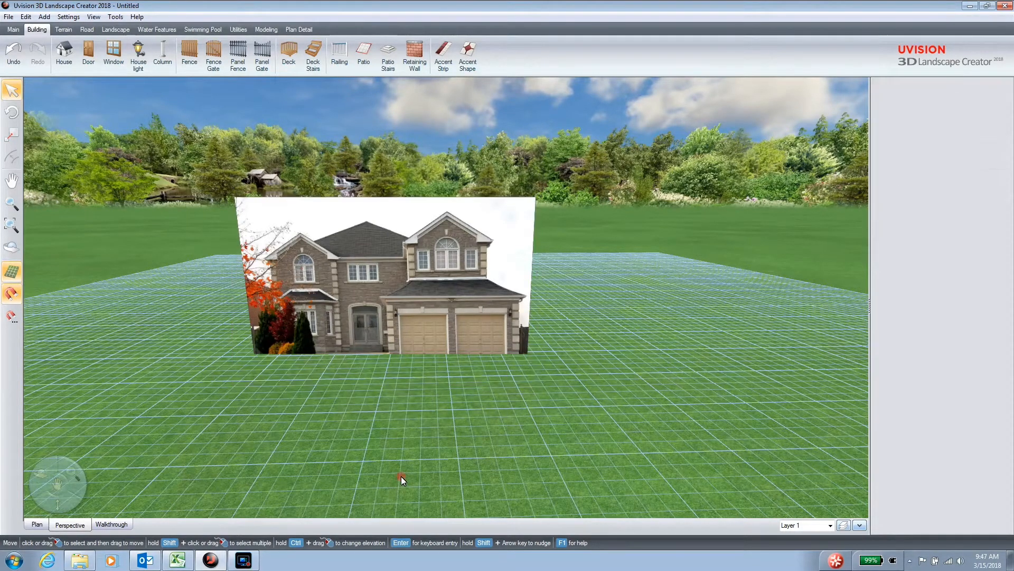
# Disable the house picture's rotation to face the viewer so it keeps a fixed orientation in the scene.
pyautogui.click(429, 335)
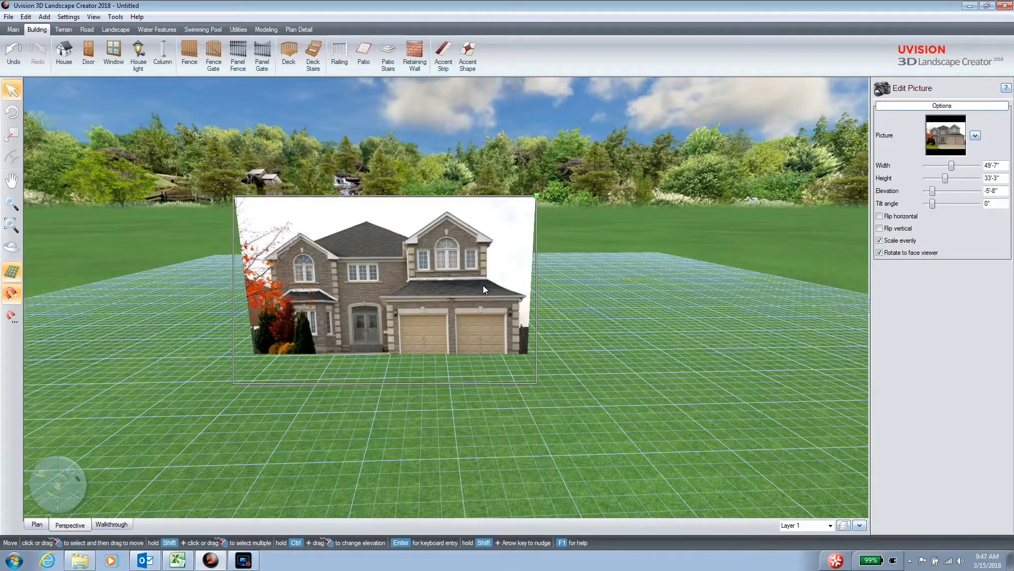
pyautogui.click(880, 254)
pyautogui.moveTo(503, 448)
pyautogui.mouseDown(button='right')
pyautogui.moveTo(566, 438)
pyautogui.moveTo(458, 445)
pyautogui.moveTo(512, 452)
pyautogui.mouseUp(button='right')
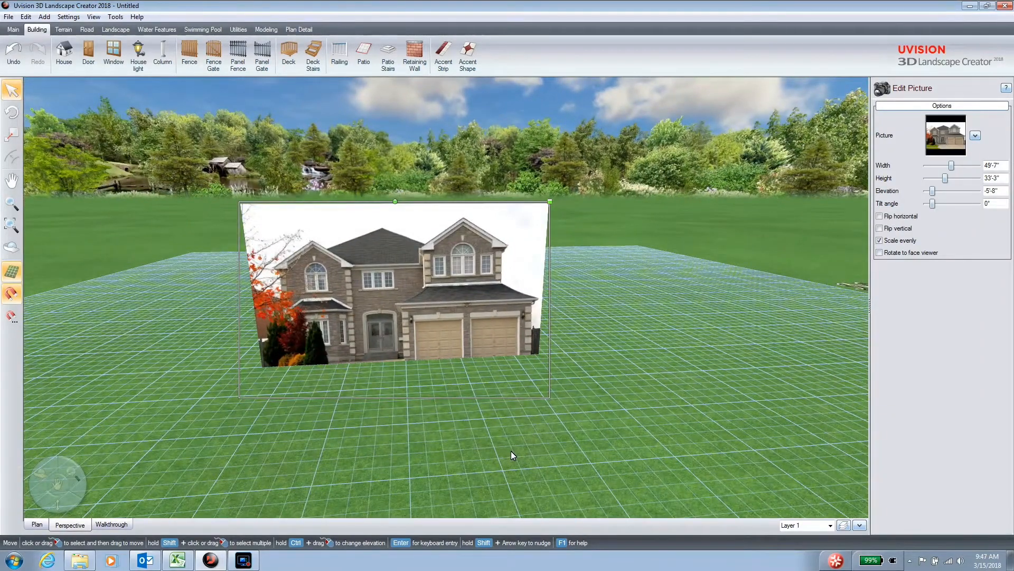
pyautogui.moveTo(507, 450); pyautogui.dragTo(521, 448, button='right')
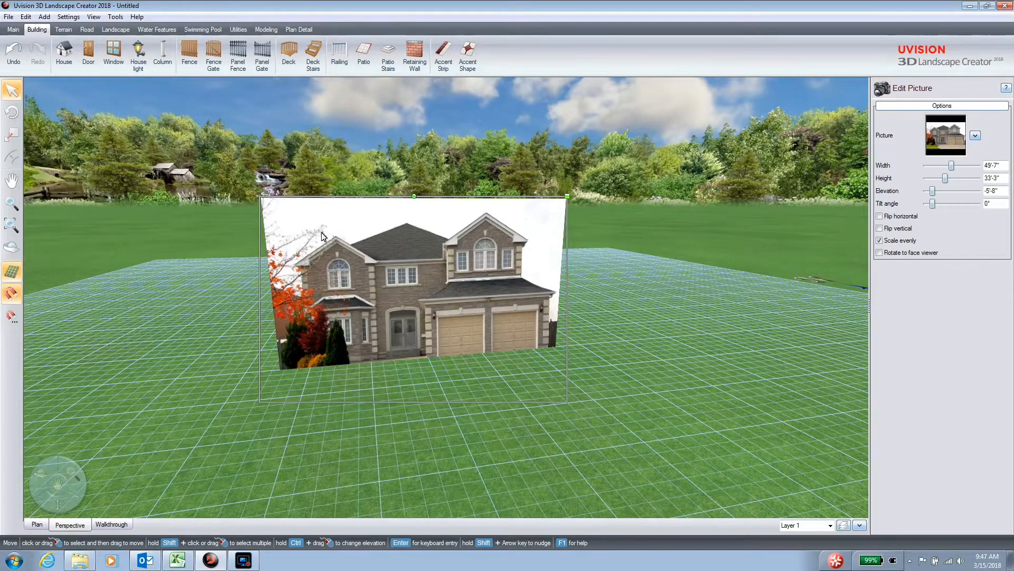
pyautogui.moveTo(502, 406); pyautogui.dragTo(481, 415, button='middle')
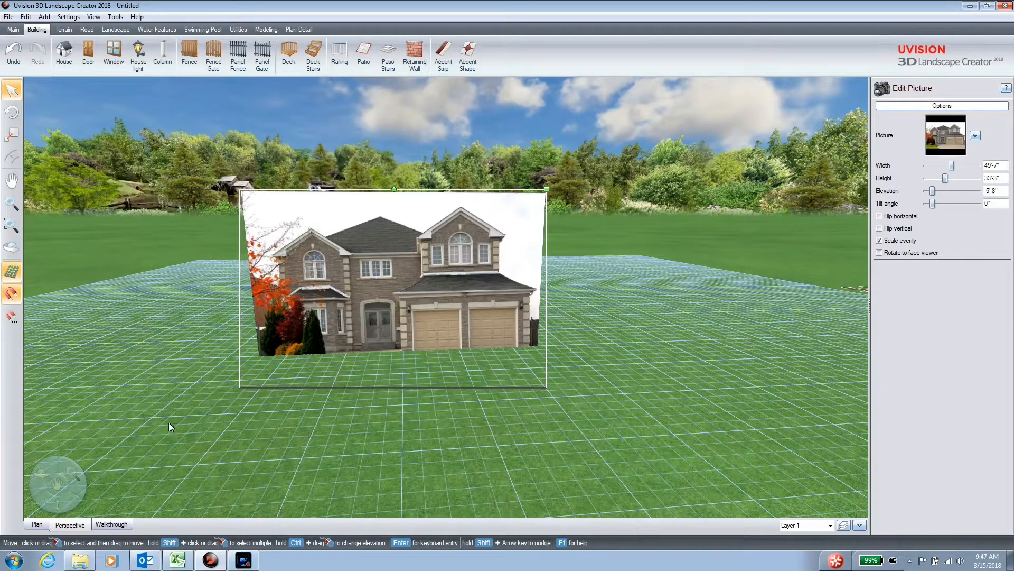
# Launch Uvision Picture Editor from the Uvision 3D Landscape Creator 2018 program group.
pyautogui.click(14, 561)
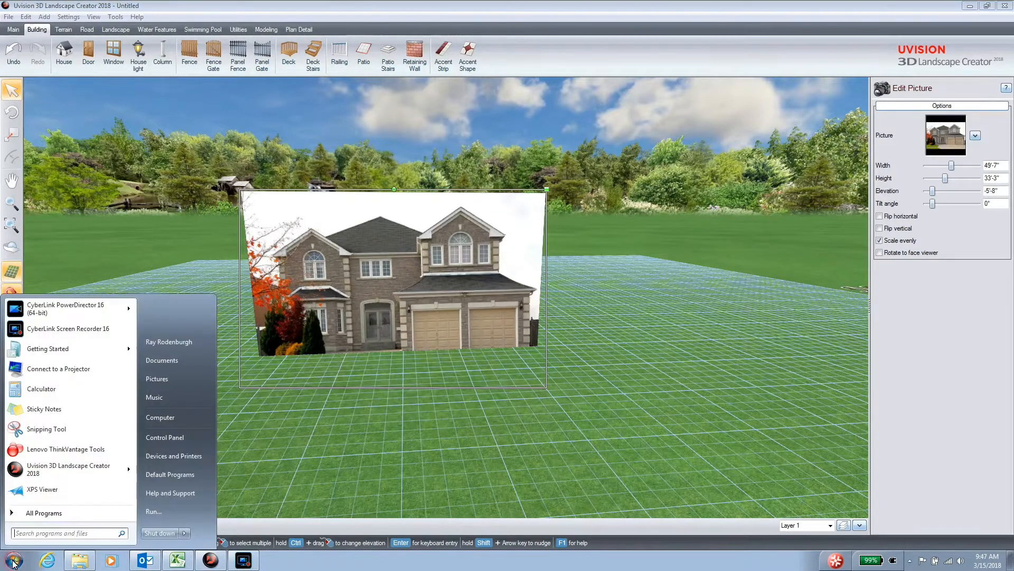
pyautogui.click(31, 513)
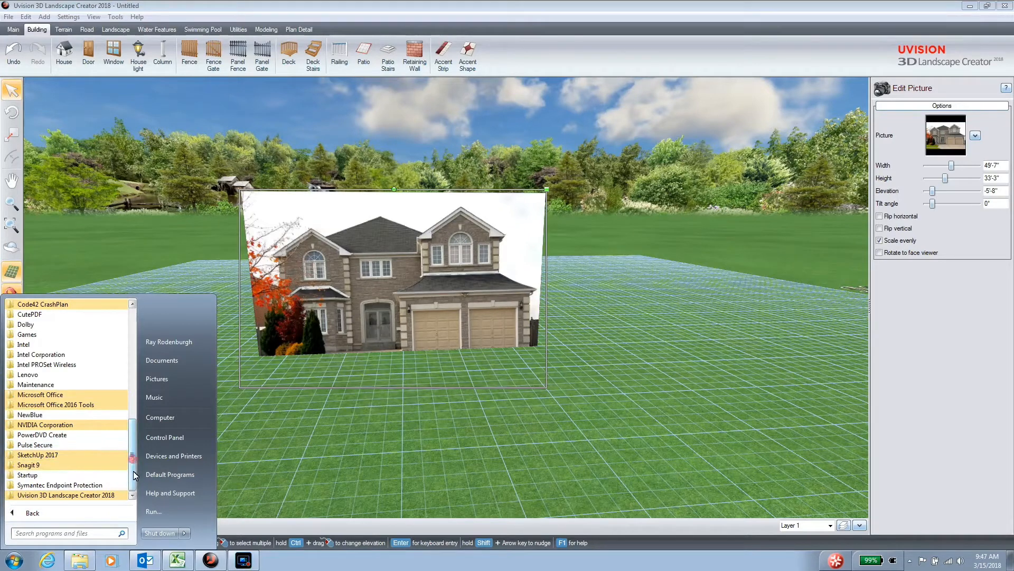
pyautogui.click(106, 495)
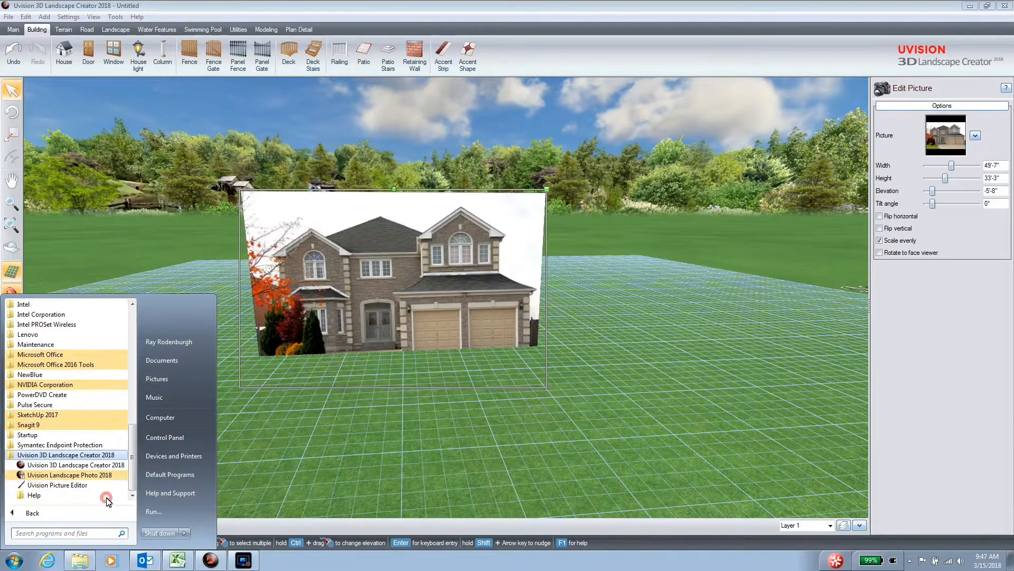
pyautogui.click(59, 485)
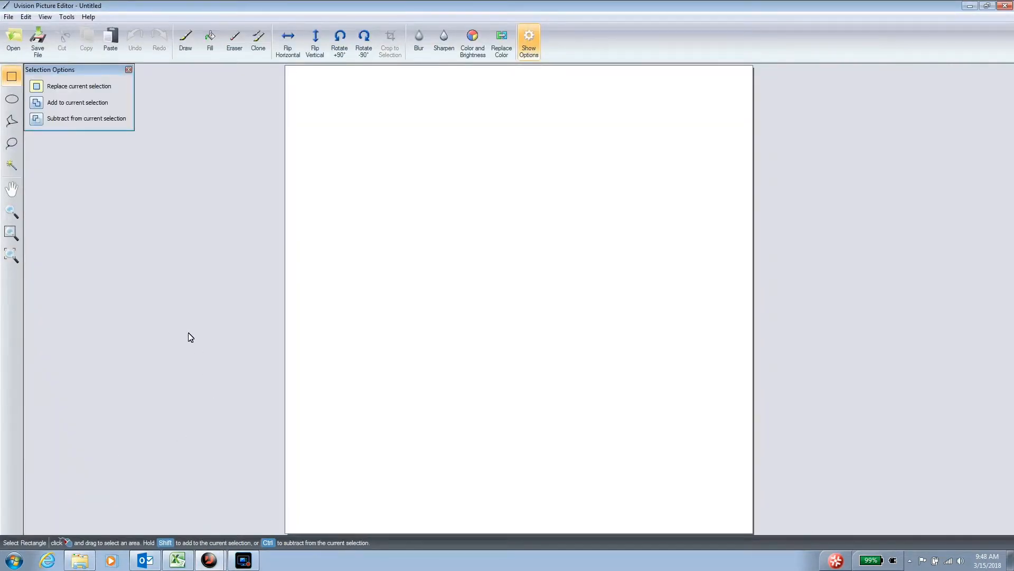
# Open the picture A_Blank house_01.jpg from the My Pictures folder for editing.
pyautogui.click(15, 48)
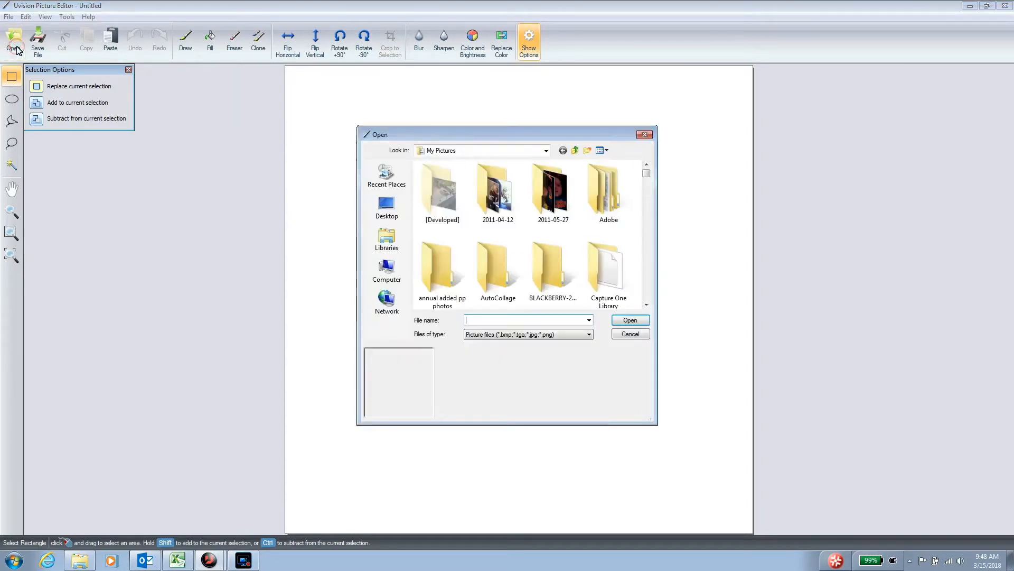
pyautogui.click(647, 306)
pyautogui.click(647, 305)
pyautogui.click(646, 305)
pyautogui.click(647, 305)
pyautogui.click(646, 305)
pyautogui.click(647, 306)
pyautogui.click(647, 306)
pyautogui.click(646, 306)
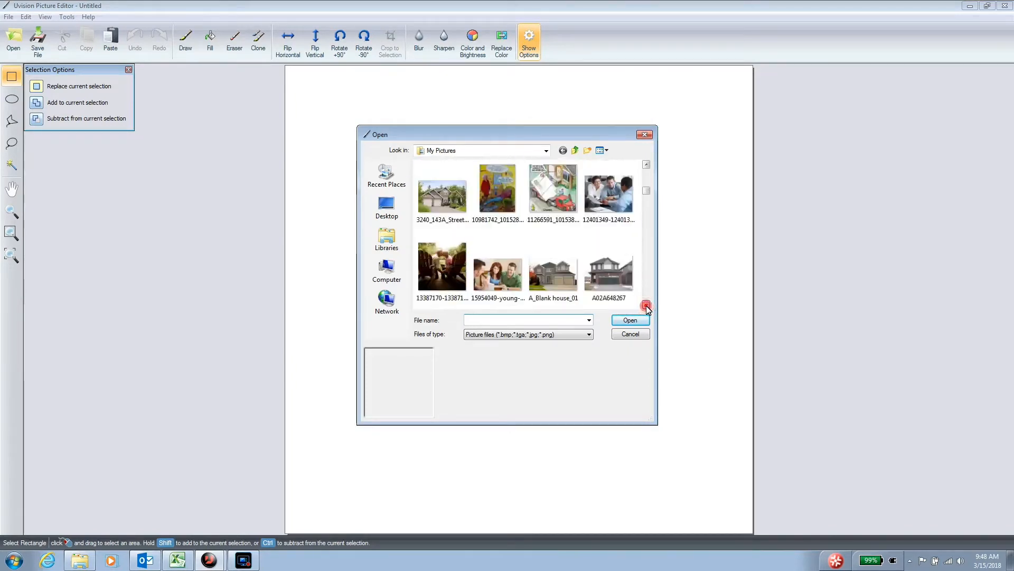
pyautogui.click(647, 305)
pyautogui.click(555, 240)
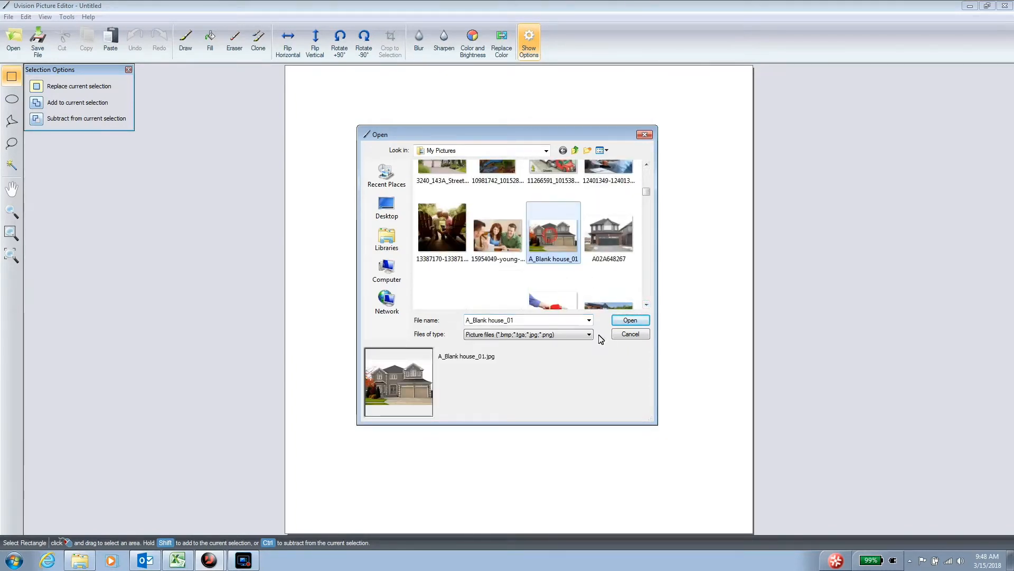
pyautogui.click(630, 320)
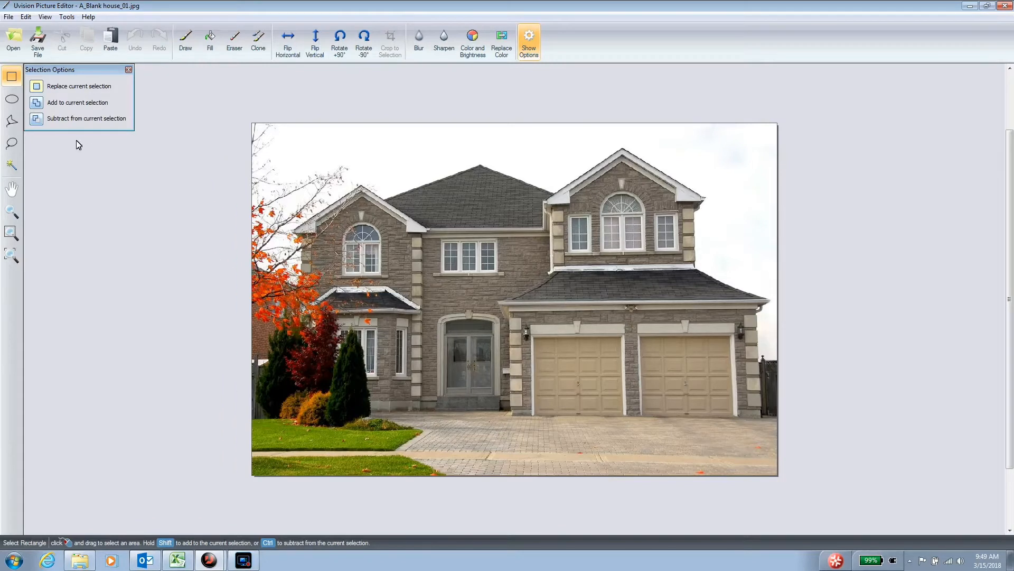
# Try selecting the white sky above the house by similar colors at tolerance 0, and undo the selection.
pyautogui.click(11, 167)
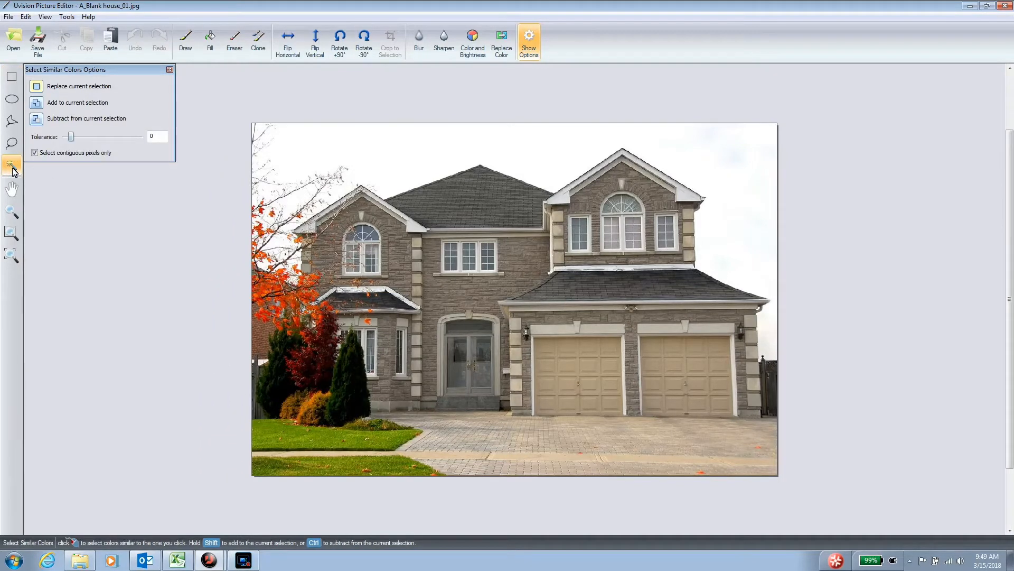
pyautogui.click(403, 152)
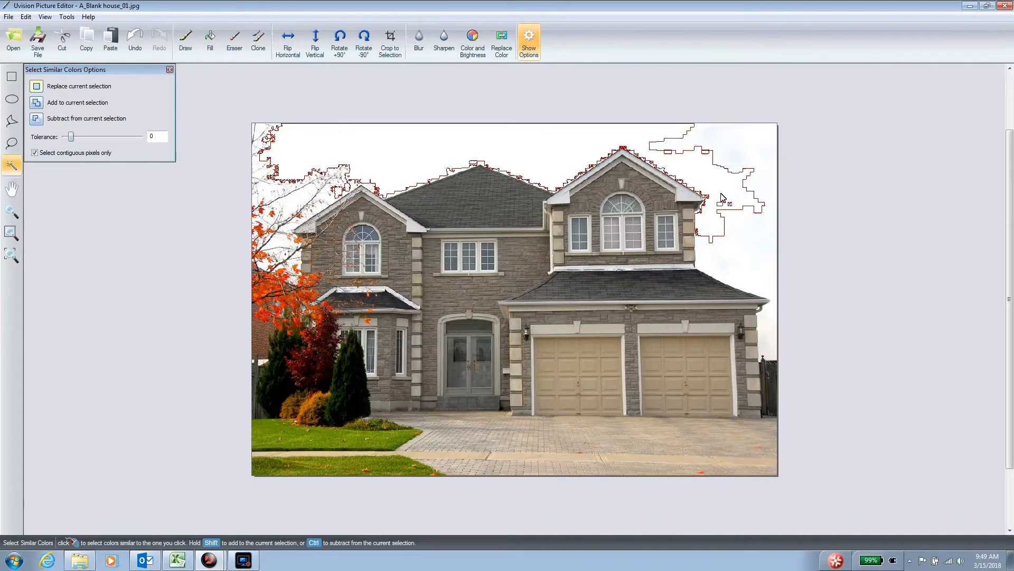
pyautogui.hotkey('ctrl', 'z')
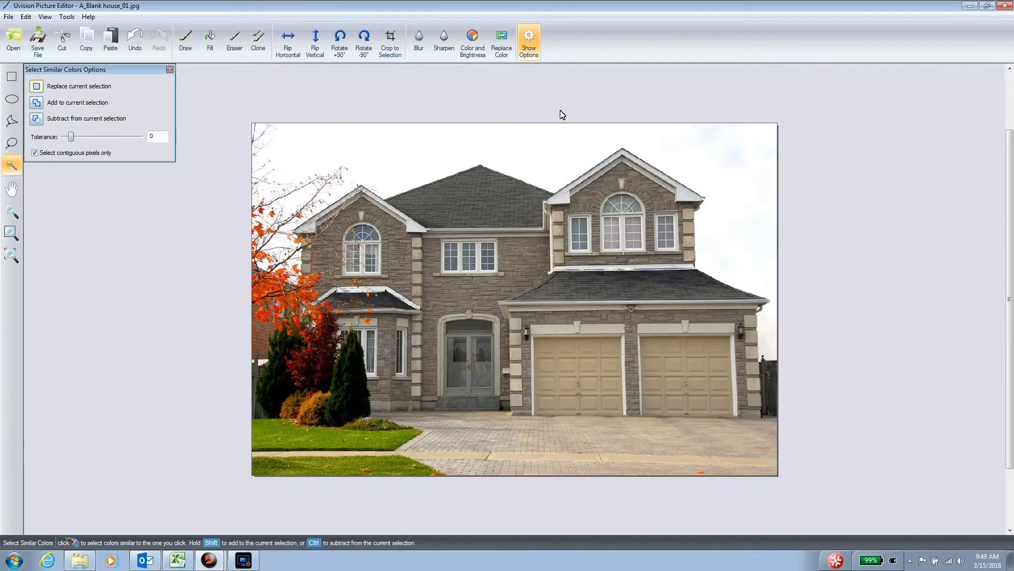
# Select the white sky around the house by similar colors with a tolerance of 24 and delete it.
pyautogui.moveTo(73, 140); pyautogui.dragTo(76, 138)
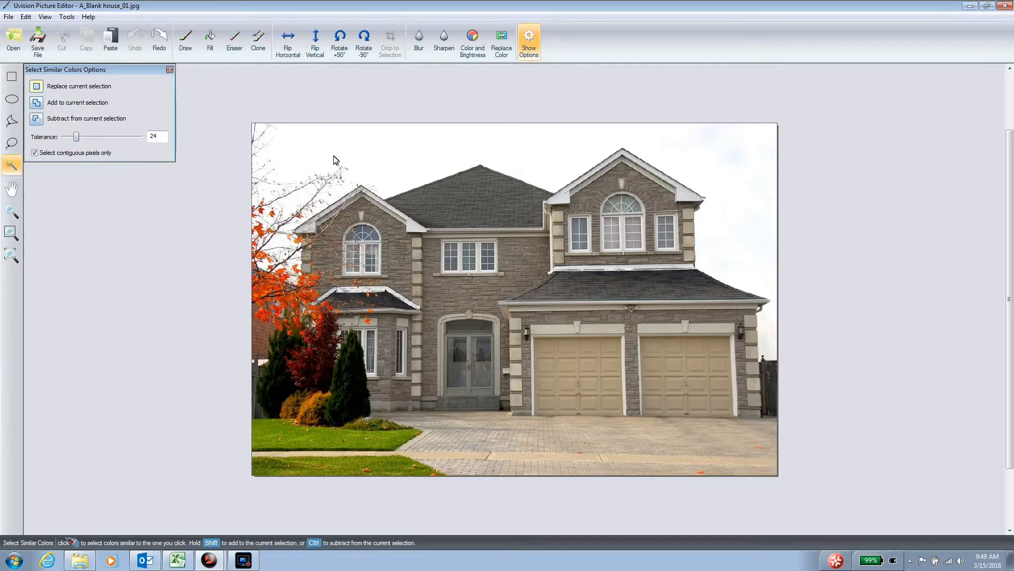
pyautogui.click(399, 151)
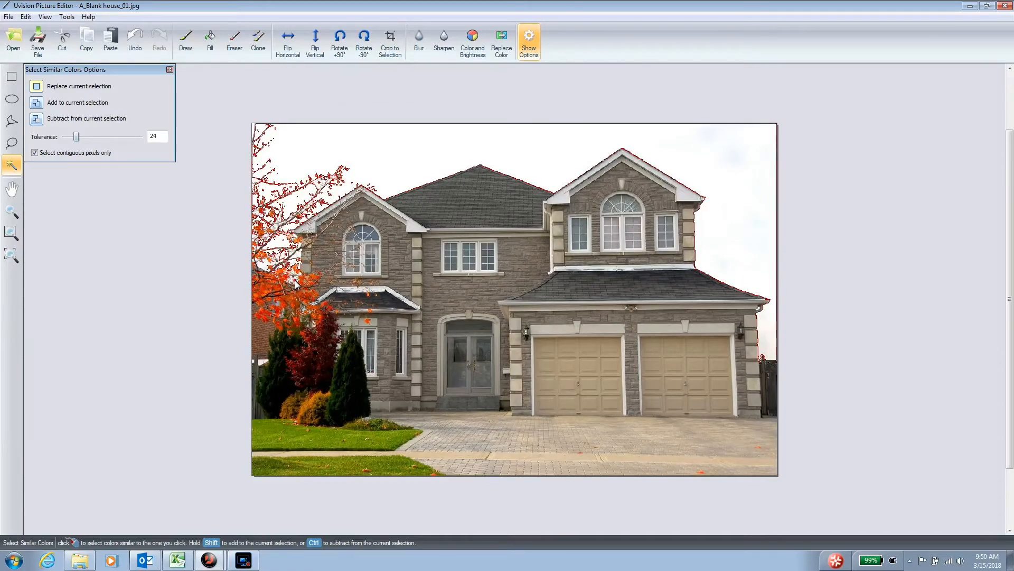
pyautogui.scroll(5, 281, 271)
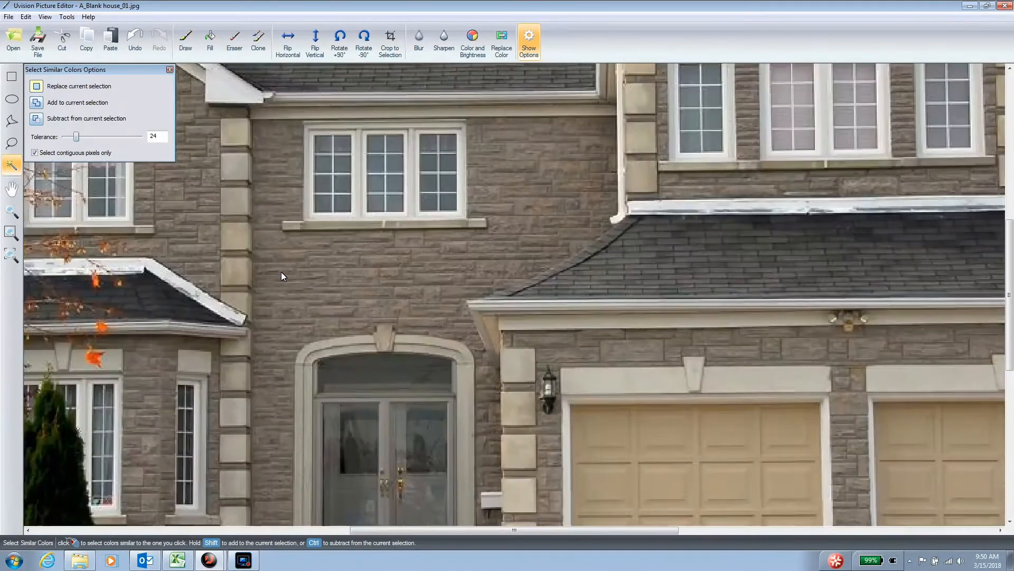
pyautogui.scroll(-6, 252, 267)
pyautogui.scroll(3, 249, 264)
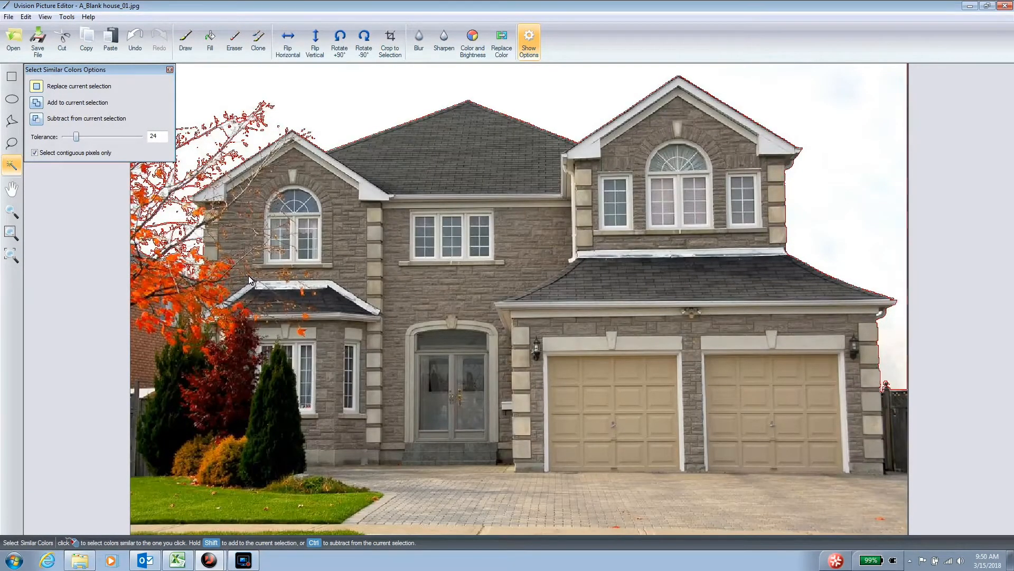
pyautogui.press('Delete')
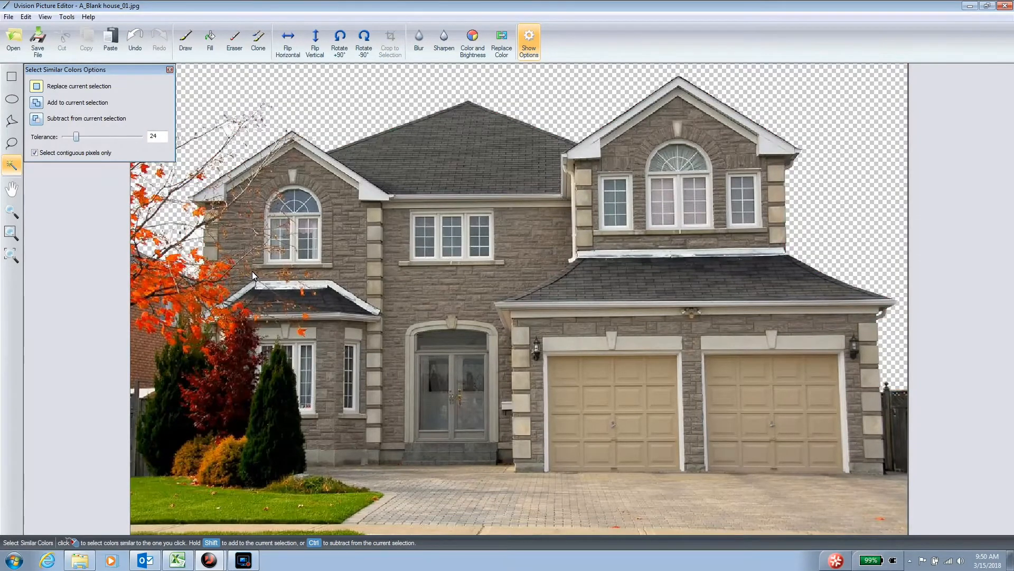
pyautogui.scroll(-8, 253, 272)
pyautogui.scroll(5, 254, 272)
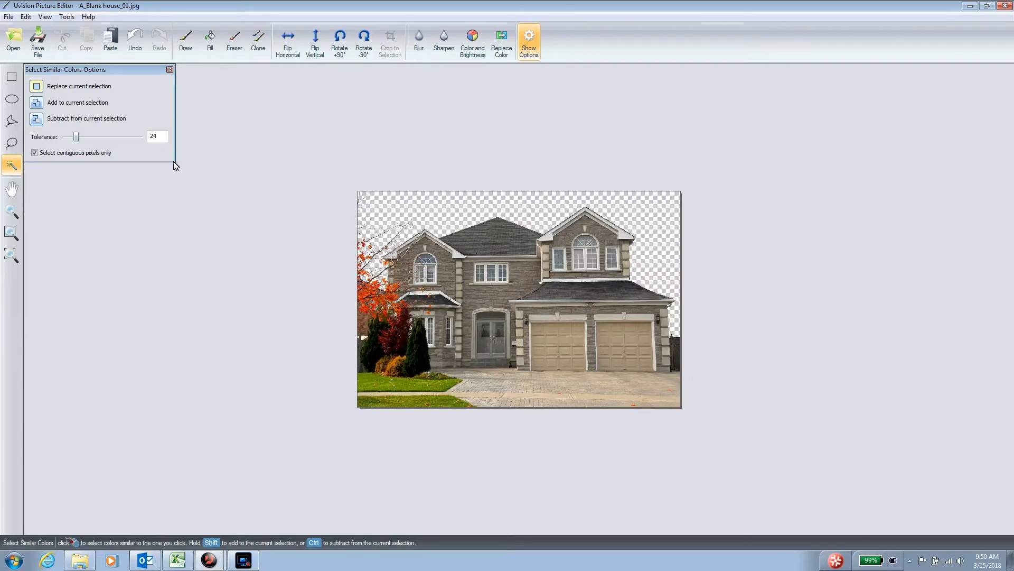
# Save the edited picture as a TGA file named A_Blank house_01_Transparent in My Pictures.
pyautogui.click(9, 17)
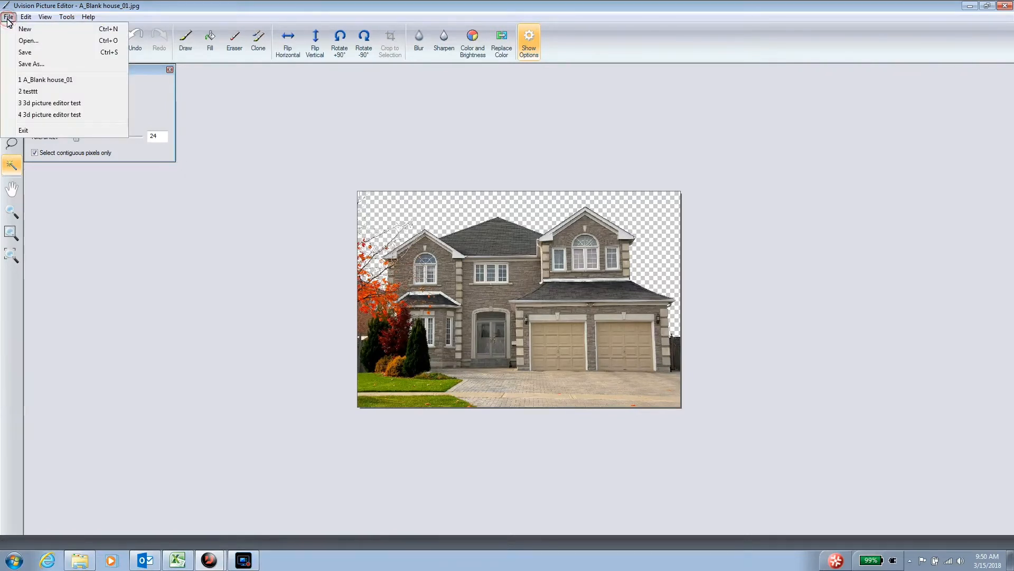
pyautogui.click(31, 64)
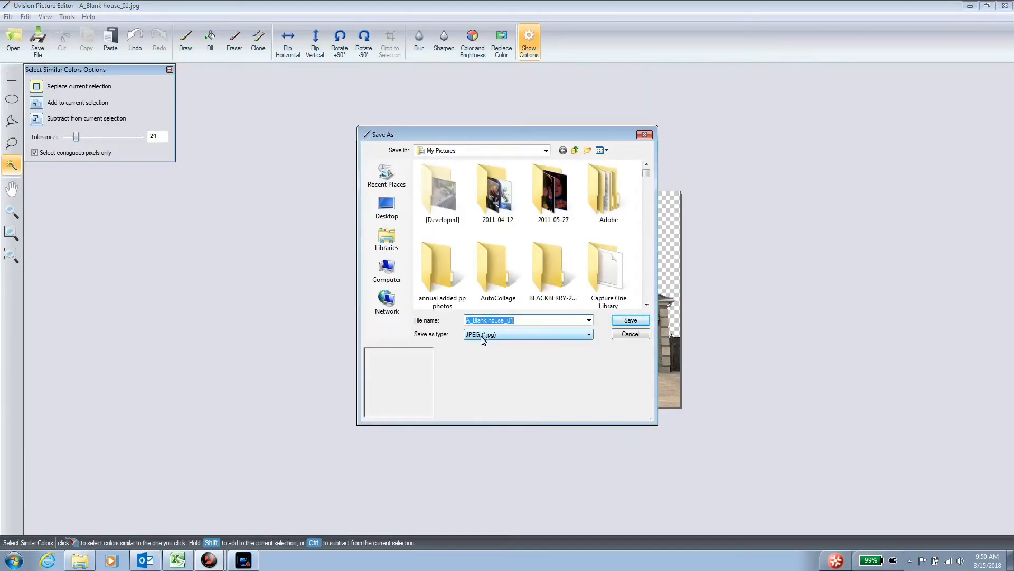
pyautogui.click(505, 334)
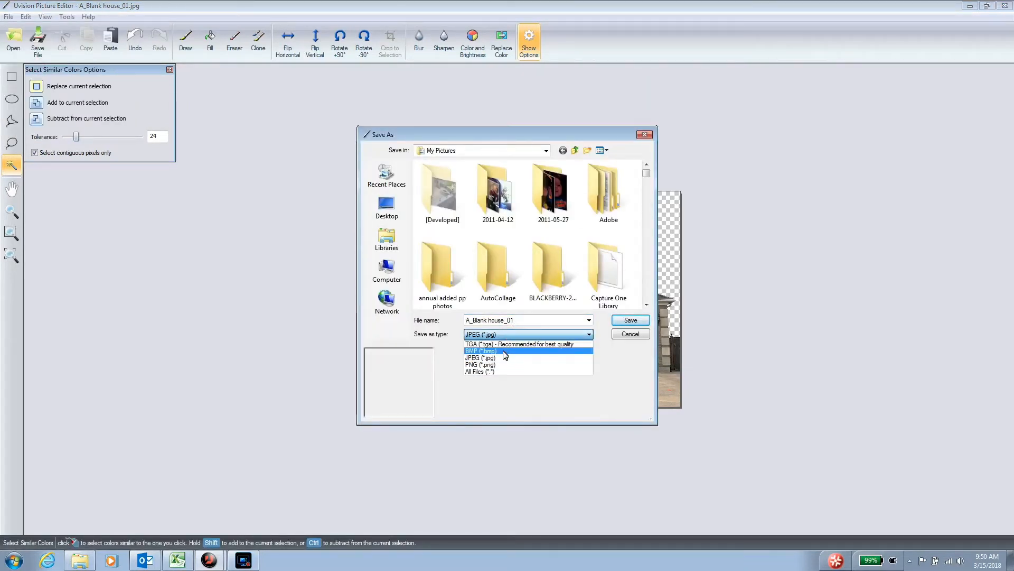
pyautogui.click(506, 344)
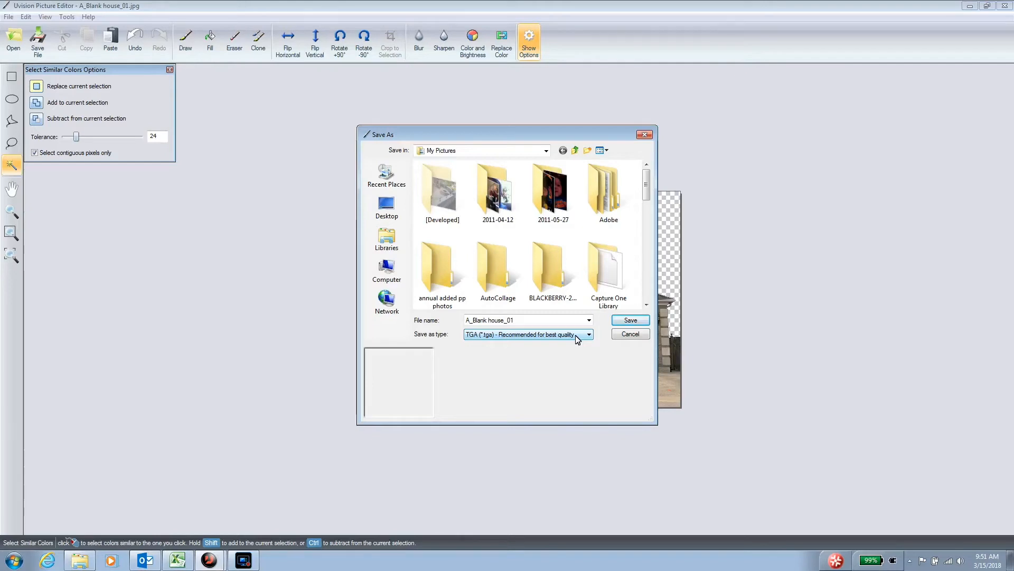
pyautogui.click(528, 322)
pyautogui.click(526, 320)
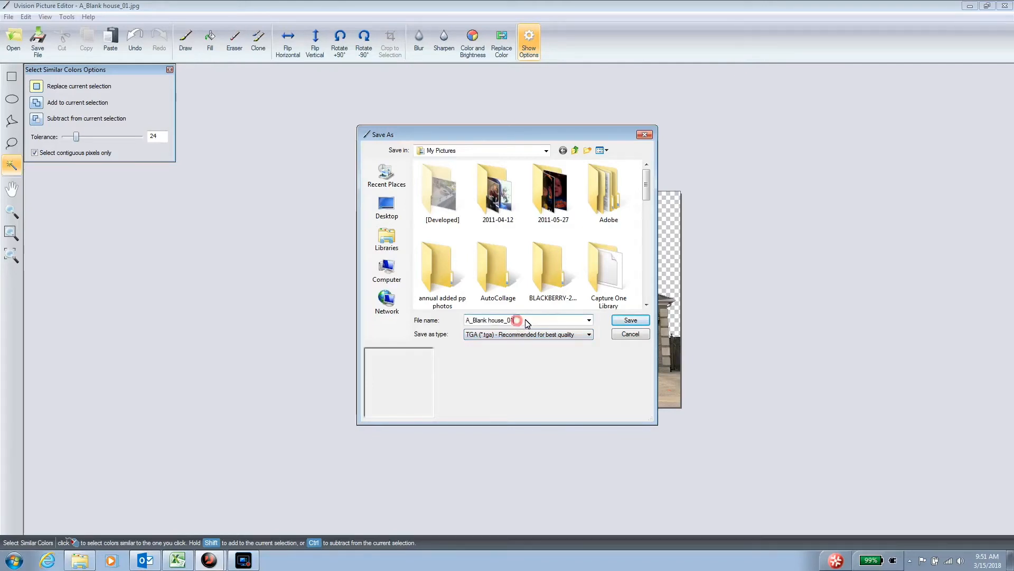
pyautogui.write('_Transparent')
pyautogui.click(631, 320)
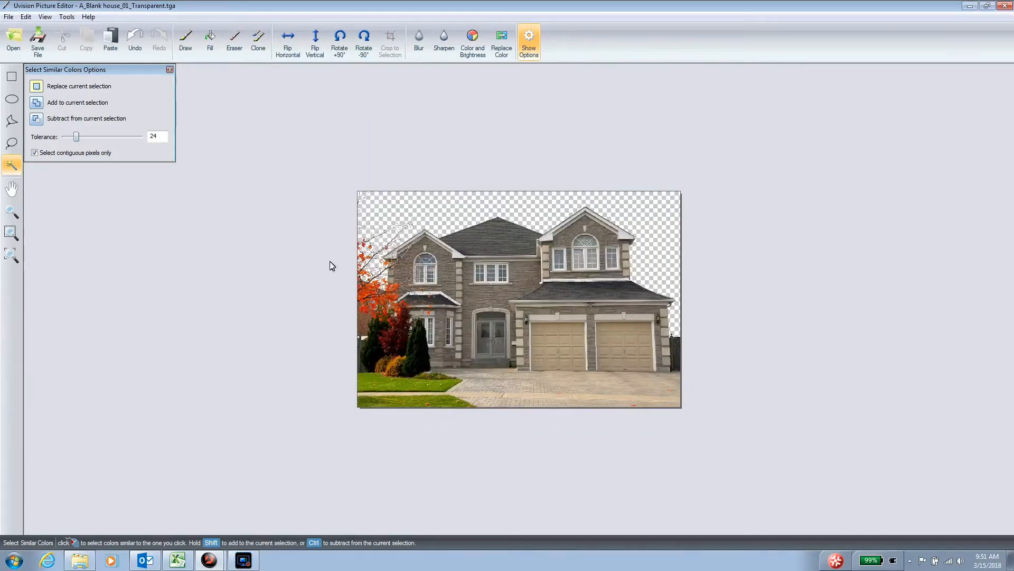
# Switch to Uvision 3D Landscape Creator and start the Picture Import Wizard with the Picture type.
pyautogui.click(212, 526)
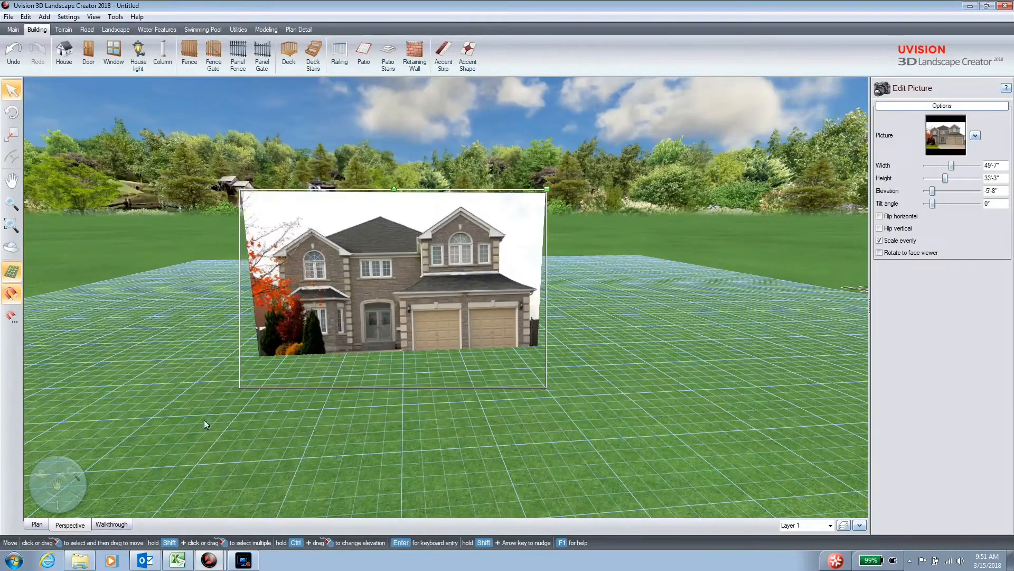
pyautogui.click(115, 16)
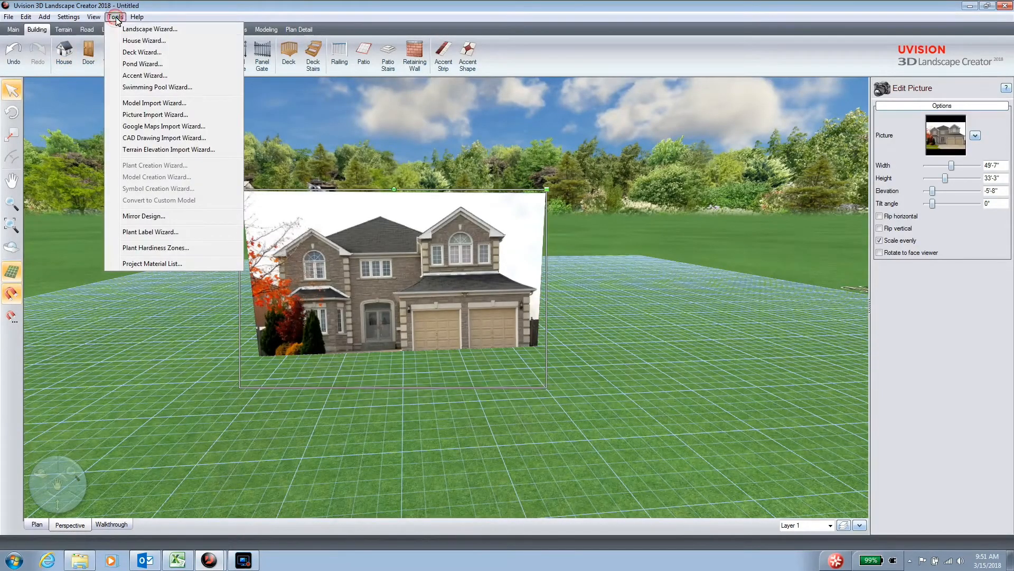
pyautogui.click(148, 115)
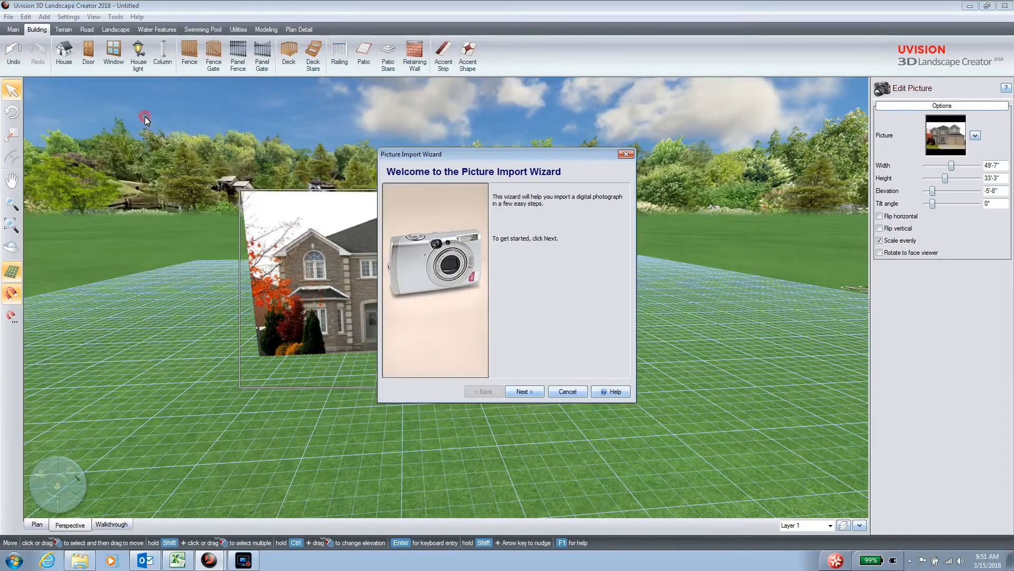
pyautogui.click(525, 392)
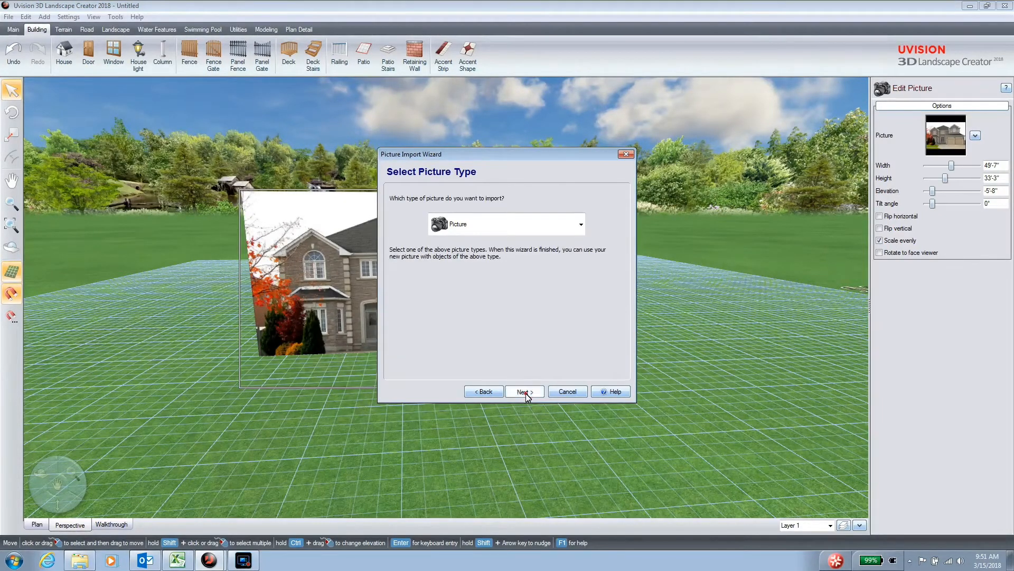
pyautogui.click(525, 392)
# Choose A_Blank house_01_Transparent from the Pictures library and finish importing it.
pyautogui.moveTo(795, 259); pyautogui.dragTo(796, 271)
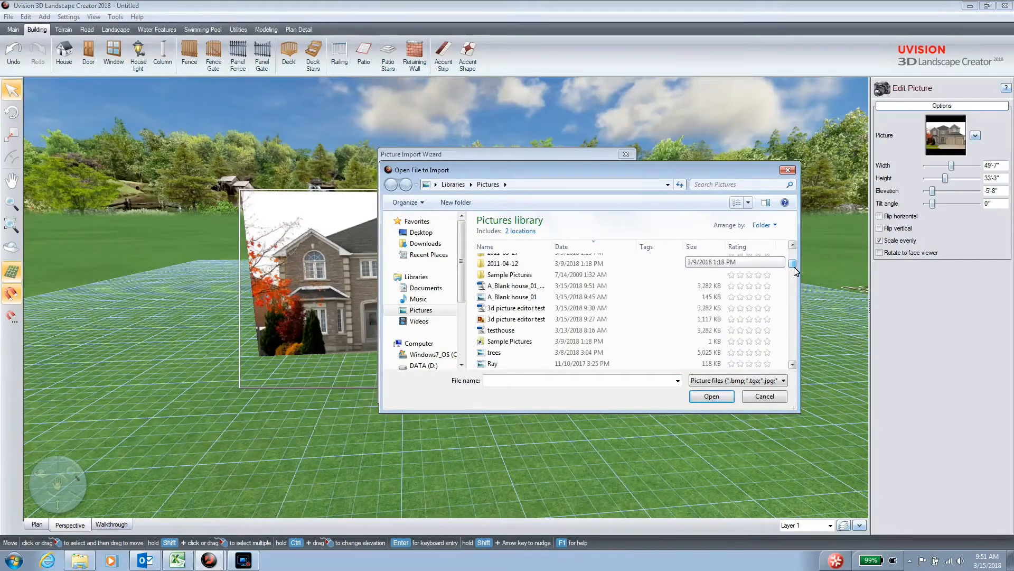
pyautogui.moveTo(553, 252); pyautogui.dragTo(604, 256)
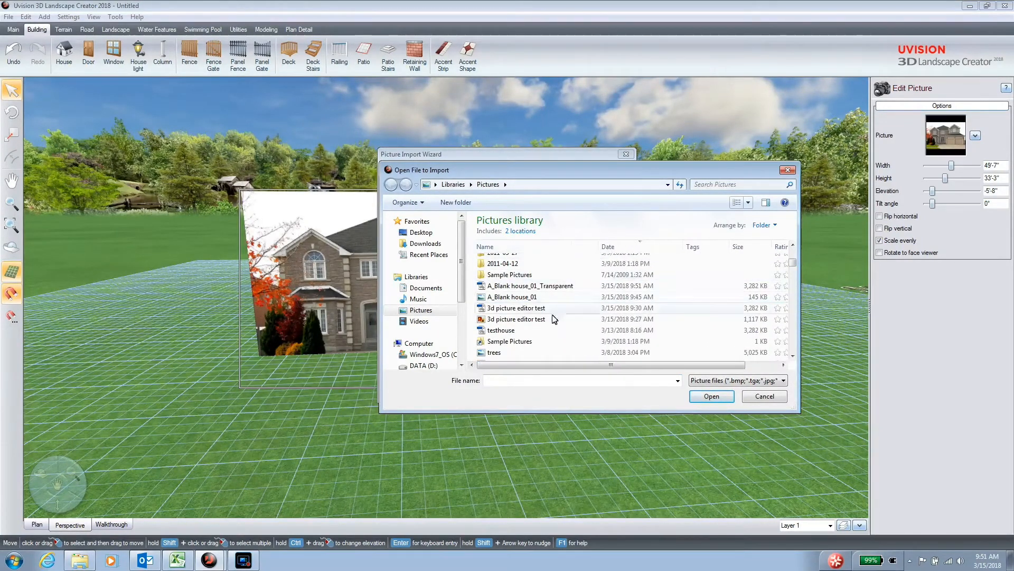
pyautogui.click(501, 287)
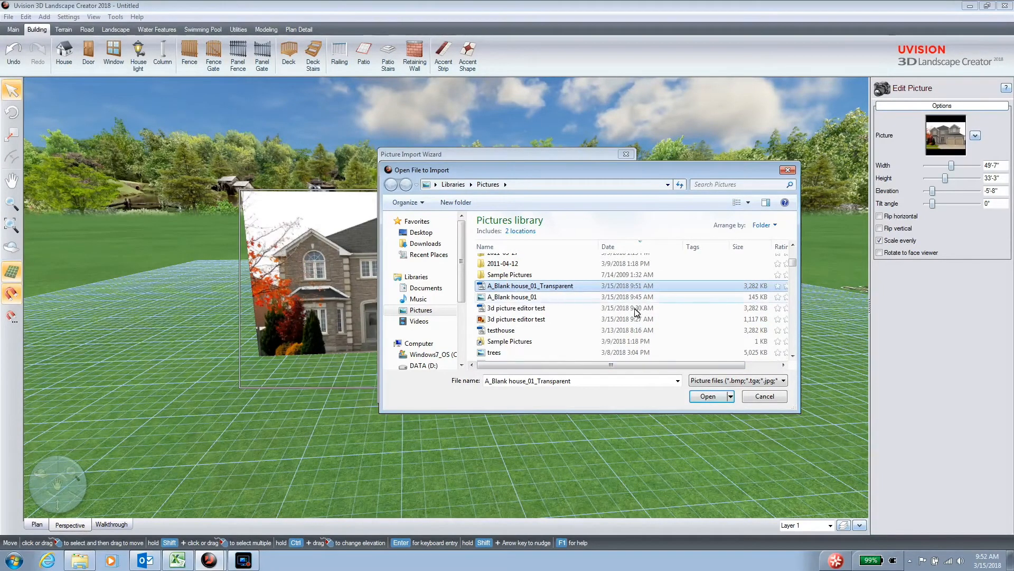
pyautogui.click(709, 398)
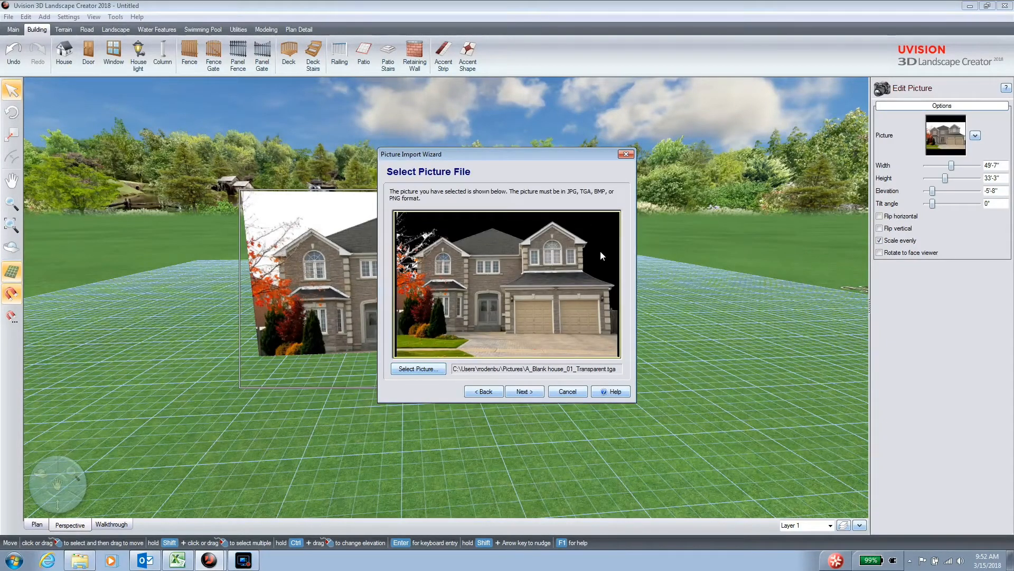
pyautogui.click(531, 392)
pyautogui.click(531, 393)
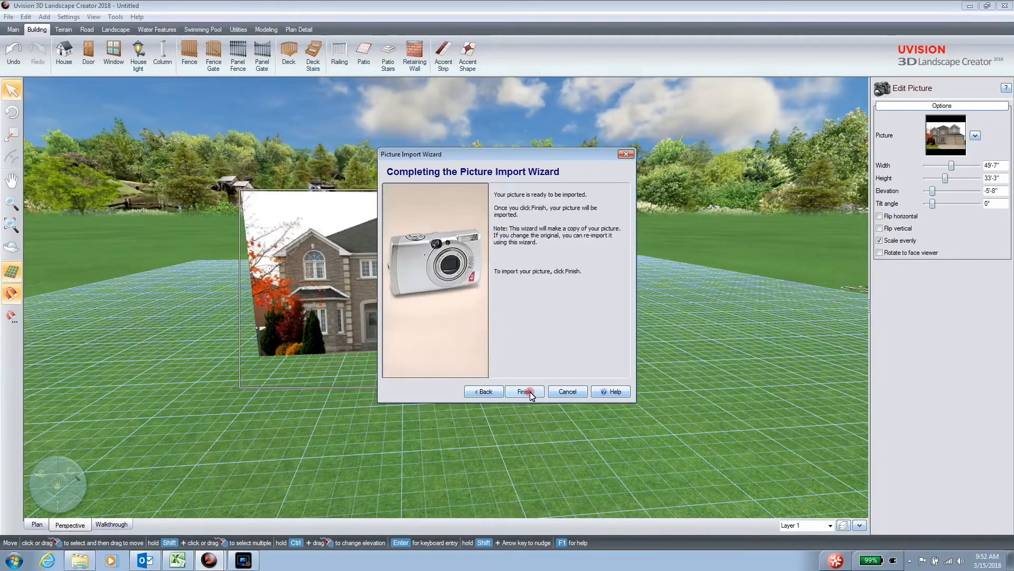
pyautogui.click(528, 392)
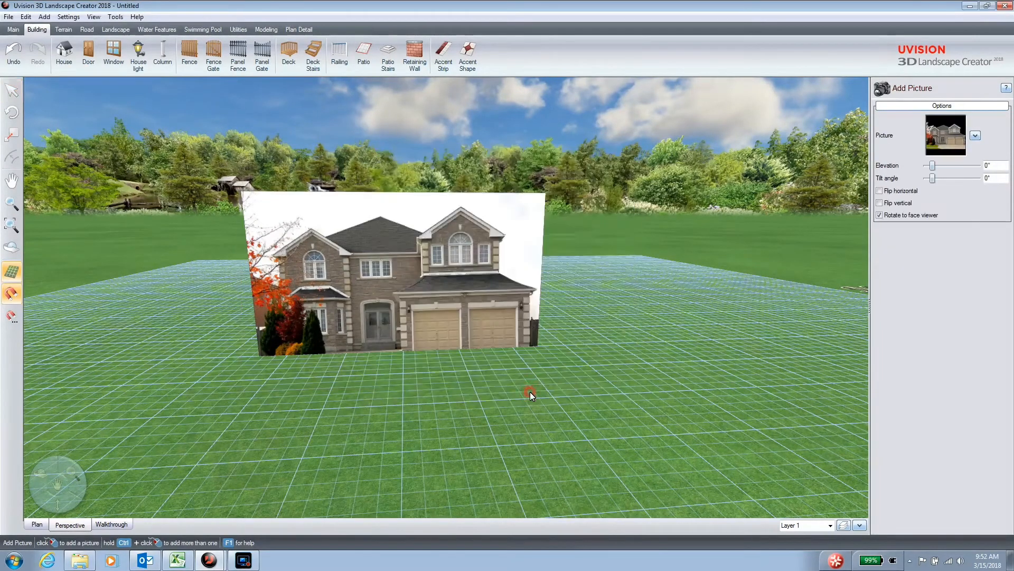
# Place the transparent house picture beside the white-background one and lower it to an elevation of about -5'-5".
pyautogui.click(565, 372)
pyautogui.moveTo(589, 350); pyautogui.dragTo(743, 270)
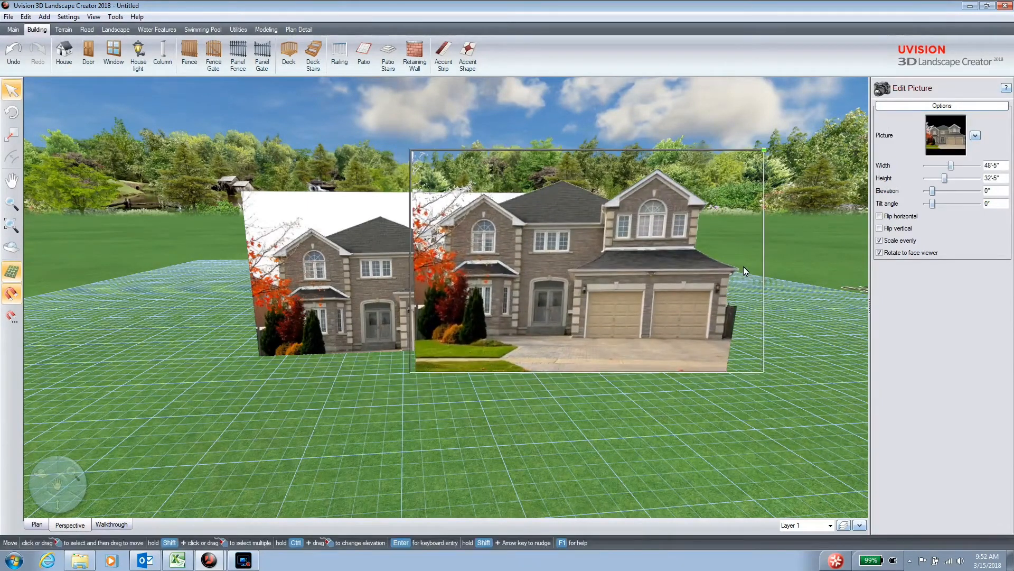
pyautogui.moveTo(560, 298); pyautogui.dragTo(677, 284)
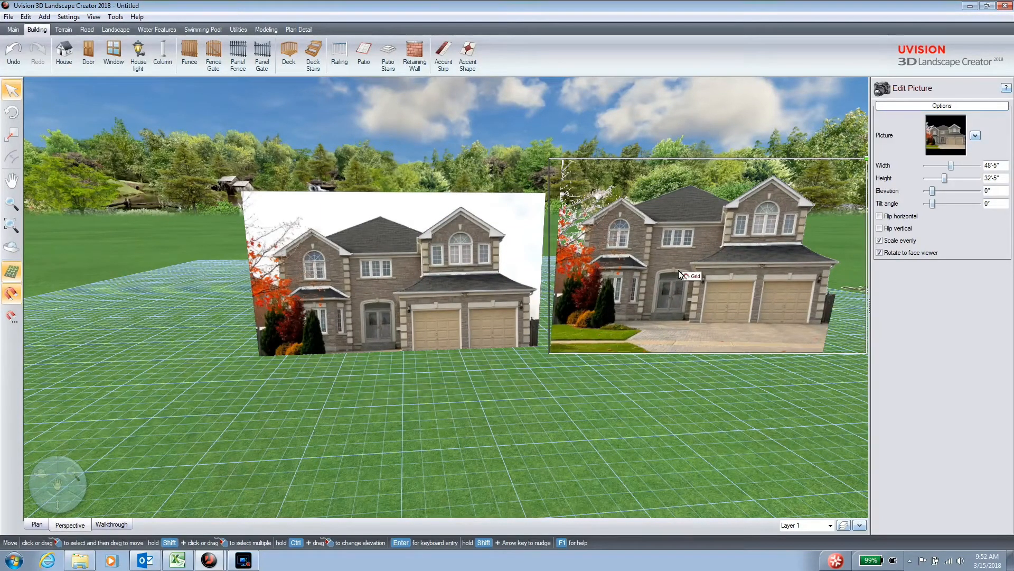
pyautogui.keyDown('ctrl'); pyautogui.moveTo(679, 271); pyautogui.dragTo(677, 302); pyautogui.keyUp('ctrl')
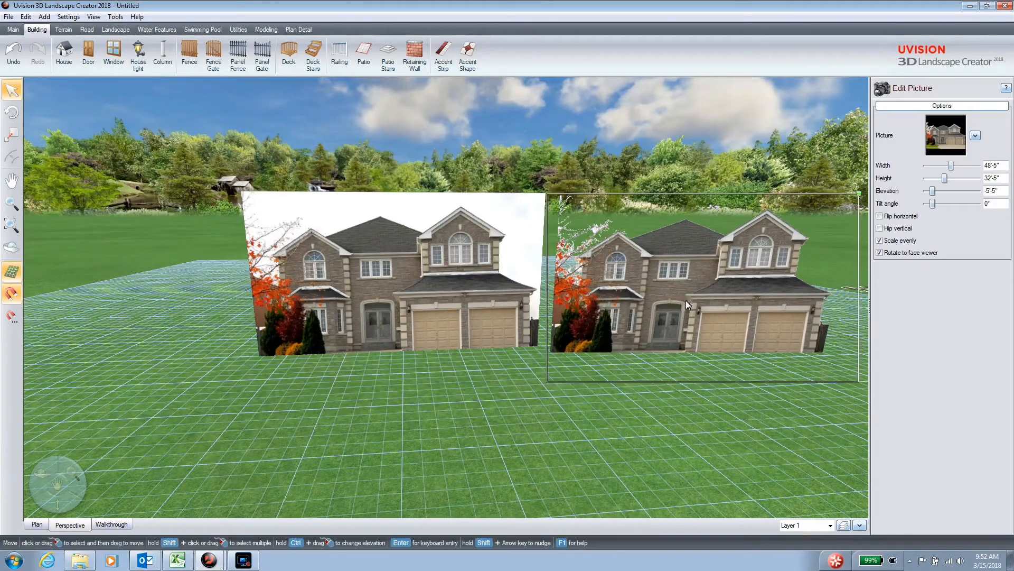
# Turn off Rotate to face viewer for the transparent house picture and reposition it beside the white-background one.
pyautogui.click(879, 253)
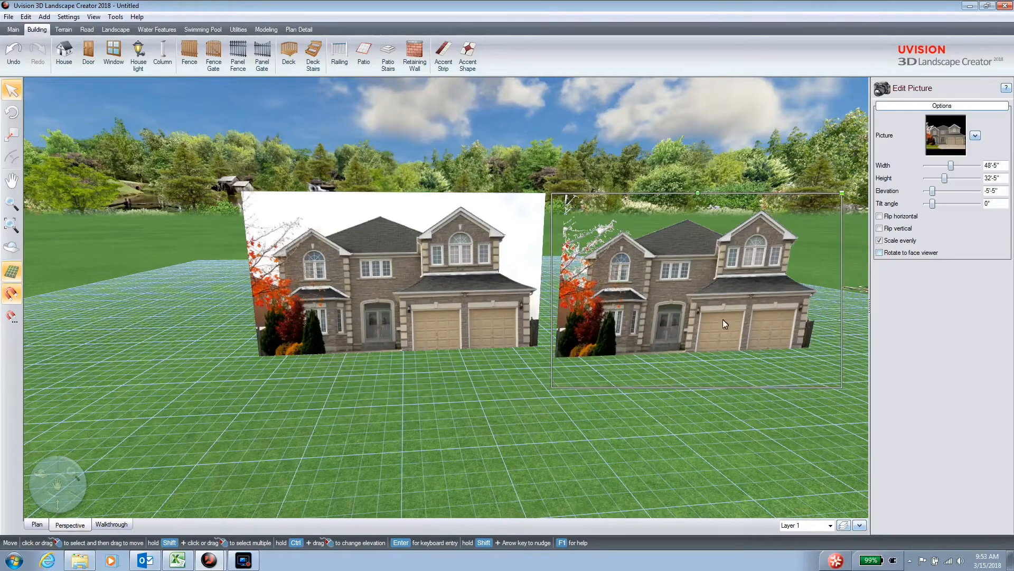
pyautogui.keyDown('ctrl'); pyautogui.moveTo(678, 305); pyautogui.dragTo(672, 292); pyautogui.keyUp('ctrl')
pyautogui.moveTo(630, 384); pyautogui.dragTo(292, 375, button='middle')
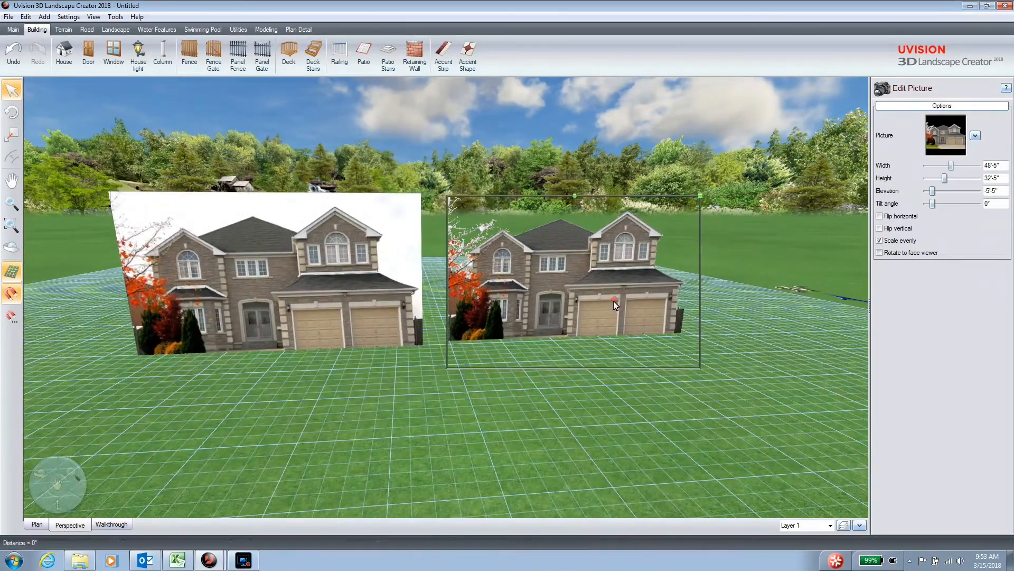
pyautogui.moveTo(645, 325)
pyautogui.mouseDown()
pyautogui.moveTo(635, 332)
pyautogui.moveTo(658, 329)
pyautogui.mouseUp()
pyautogui.moveTo(621, 448); pyautogui.dragTo(541, 382, button='right')
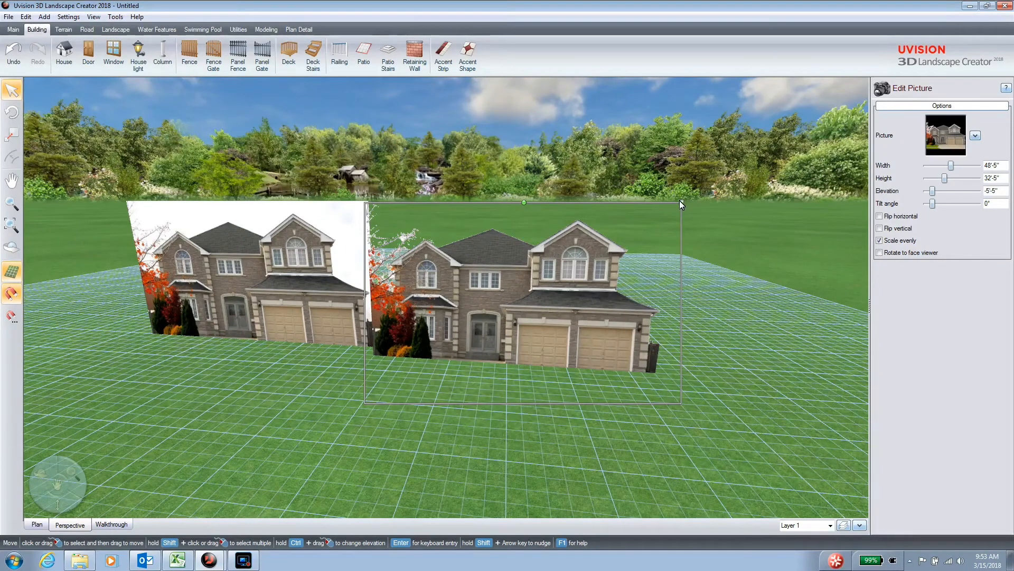
# Enlarge the transparent house picture evenly to about 57'-5" wide and shift it clear of the white-background one.
pyautogui.moveTo(681, 202); pyautogui.dragTo(706, 190)
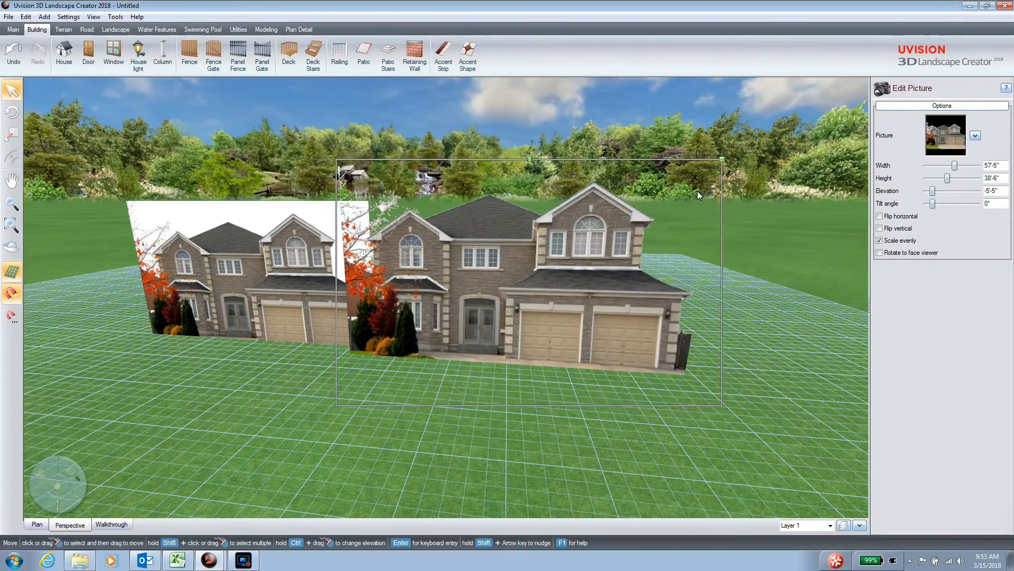
pyautogui.keyDown('ctrl'); pyautogui.moveTo(652, 263); pyautogui.dragTo(652, 270); pyautogui.keyUp('ctrl')
pyautogui.moveTo(644, 316); pyautogui.dragTo(627, 331)
pyautogui.moveTo(507, 377); pyautogui.dragTo(645, 446, button='right')
pyautogui.click(607, 227)
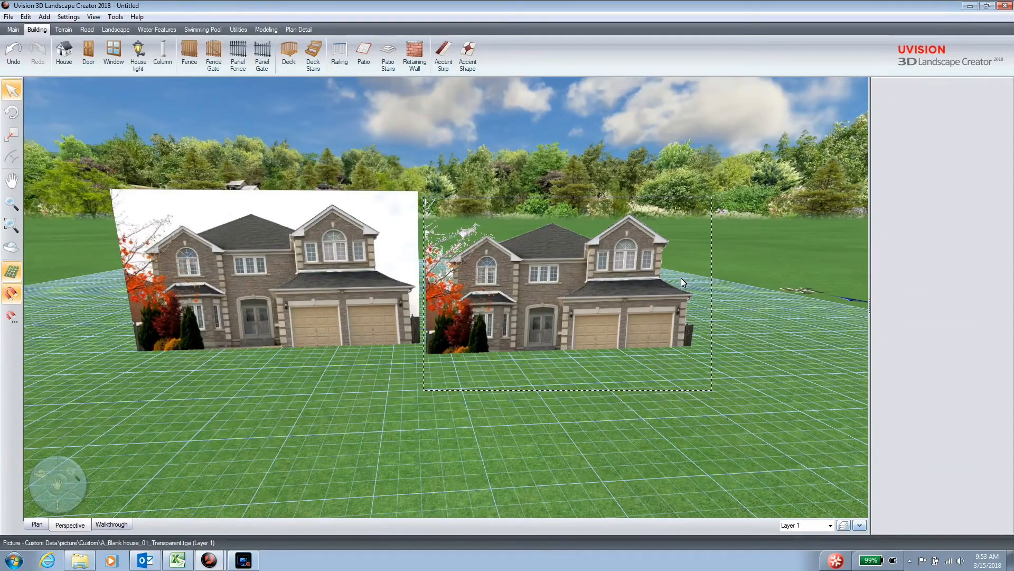
# Add a Northern Red Oak behind the transparent house picture and enlarge it to about 43'-9" high.
pyautogui.moveTo(703, 328); pyautogui.dragTo(696, 393, button='right')
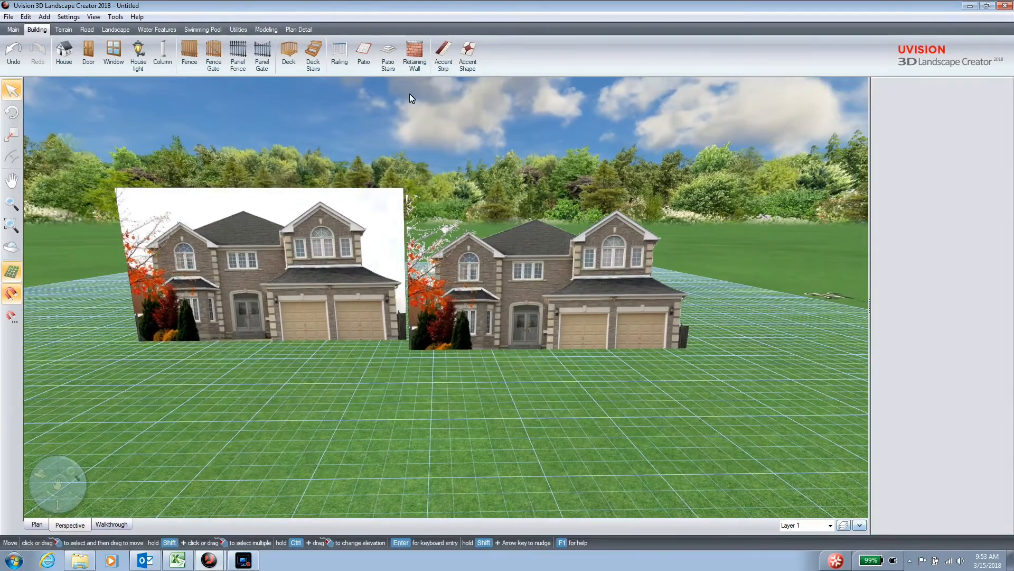
pyautogui.click(117, 29)
pyautogui.click(323, 53)
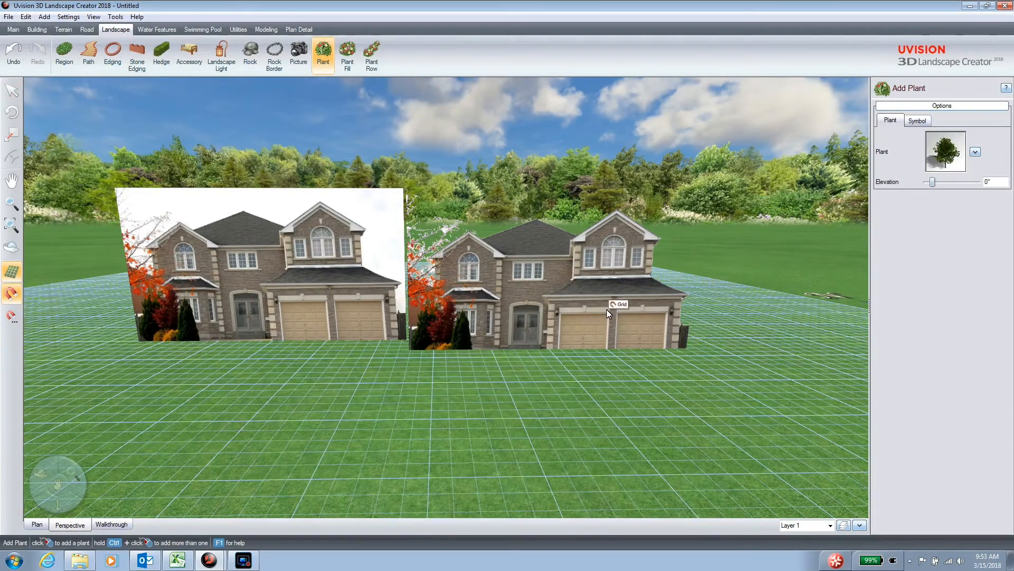
pyautogui.click(594, 338)
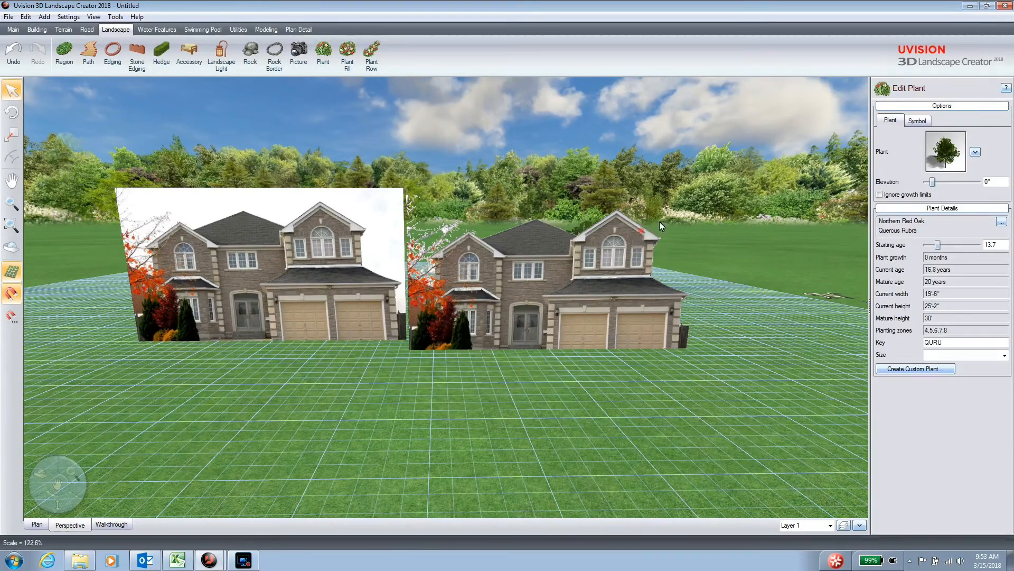
pyautogui.moveTo(718, 185)
pyautogui.mouseDown()
pyautogui.moveTo(637, 205)
pyautogui.moveTo(636, 191)
pyautogui.mouseUp()
# Move the oak behind the garage end of the transparent house picture and inspect it from several angles.
pyautogui.moveTo(550, 388); pyautogui.dragTo(584, 383, button='right')
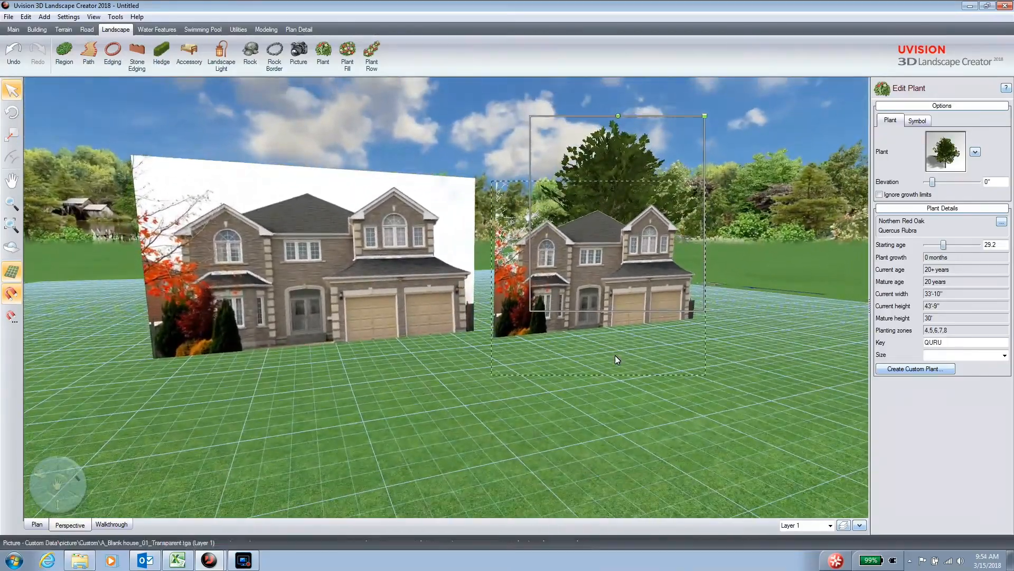
pyautogui.scroll(2, 615, 355)
pyautogui.moveTo(649, 354); pyautogui.dragTo(595, 363, button='right')
pyautogui.scroll(-4, 616, 334)
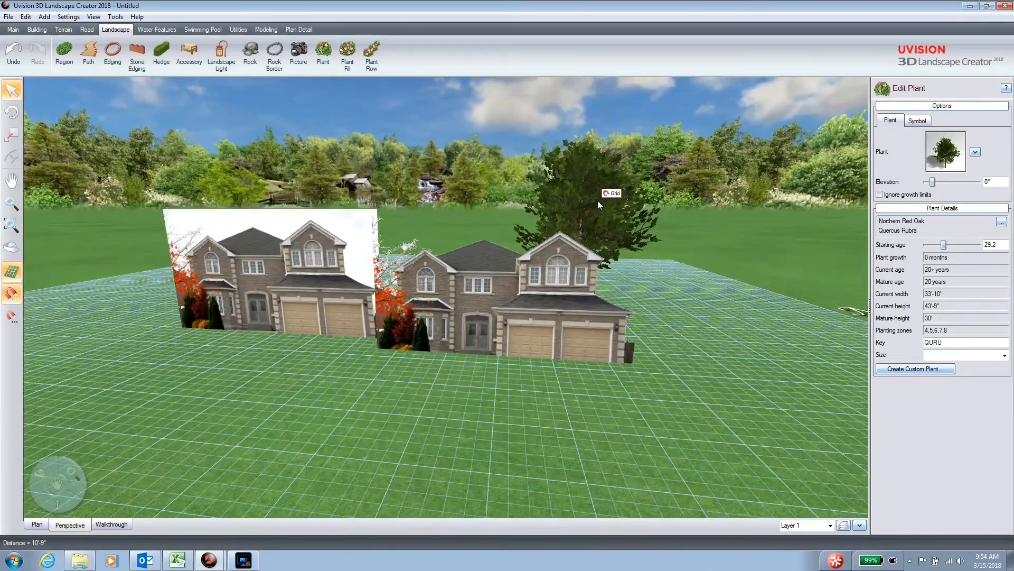
pyautogui.moveTo(534, 381)
pyautogui.mouseDown(button='right')
pyautogui.moveTo(584, 382)
pyautogui.moveTo(522, 370)
pyautogui.mouseUp(button='right')
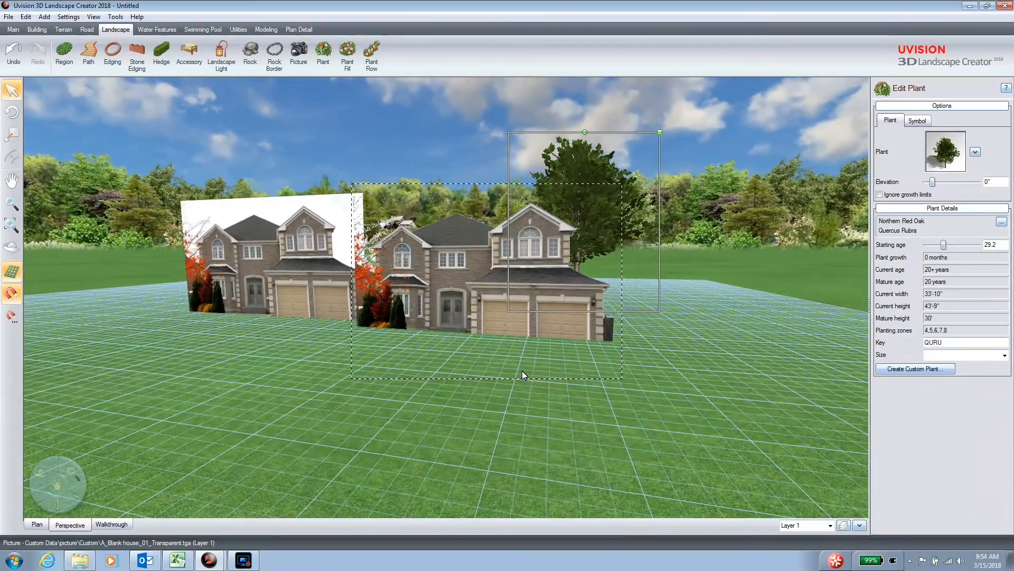